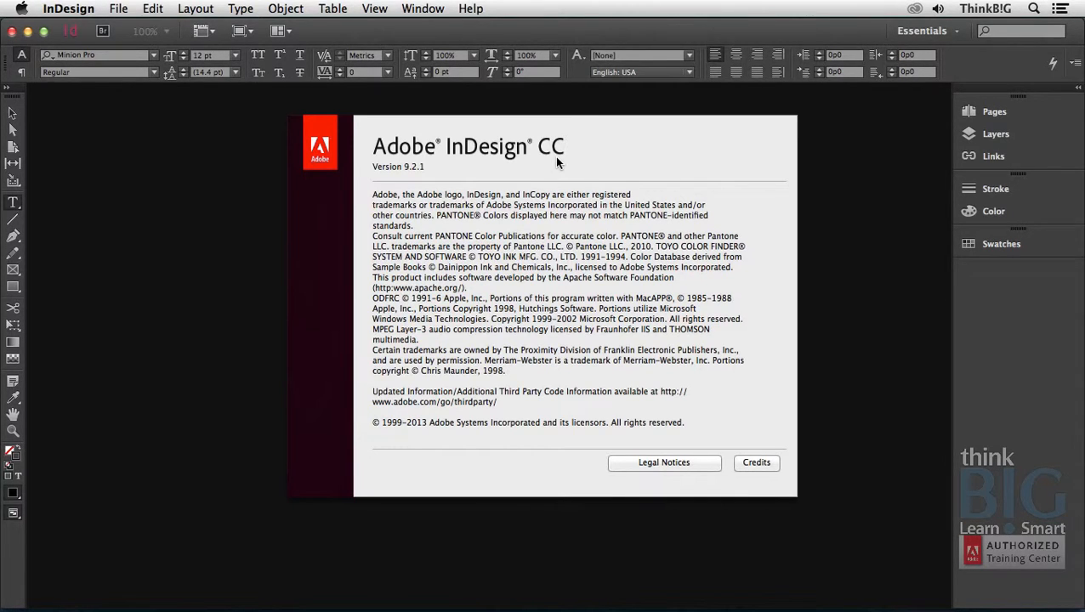
Create a new one-page Letter print document with facing pages and 3p0 margins.
{"action": "left_click", "coordinate": [329, 144]}
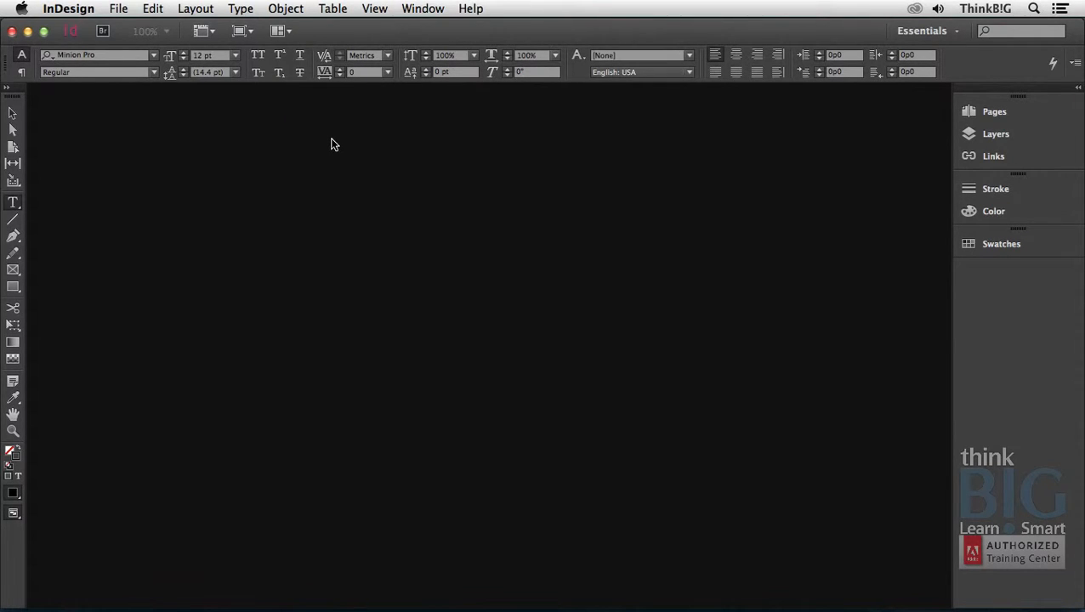
{"action": "left_click", "coordinate": [114, 8]}
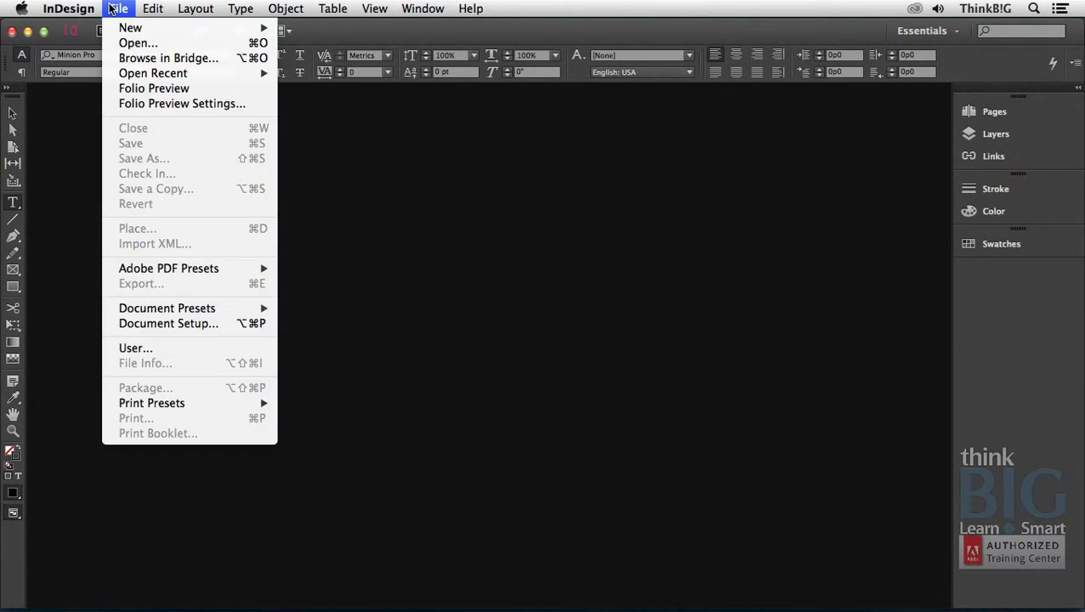
{"action": "mouse_move", "coordinate": [169, 28]}
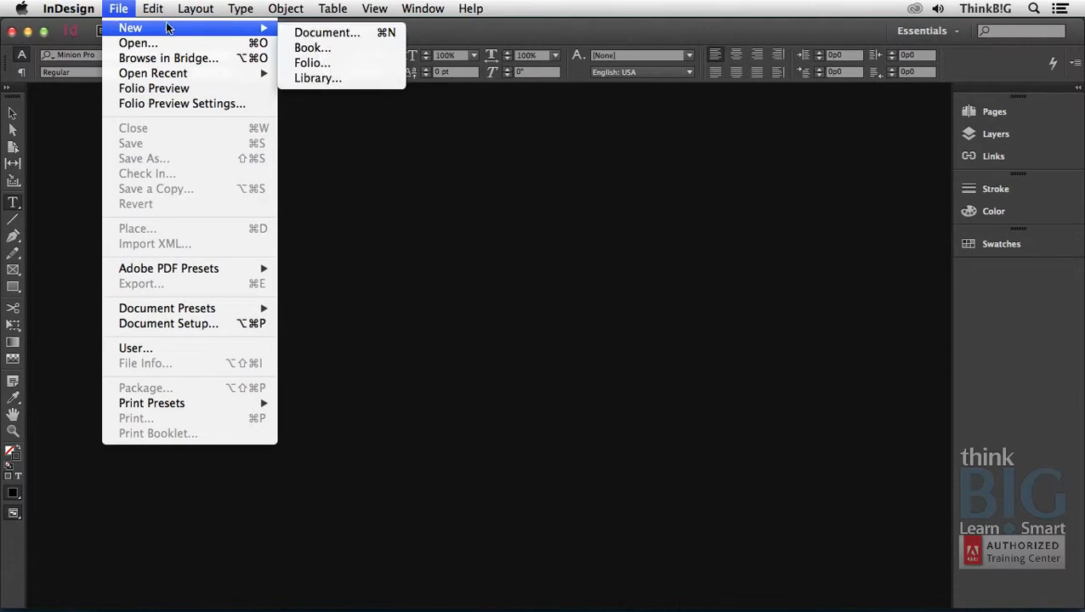
{"action": "left_click", "coordinate": [373, 33]}
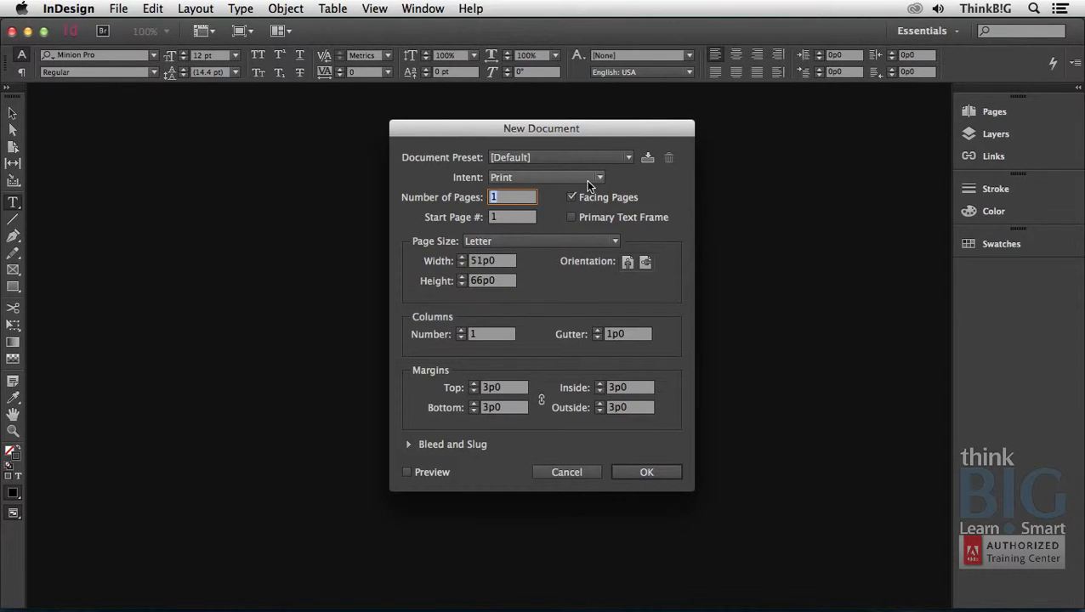
{"action": "left_click", "coordinate": [651, 472]}
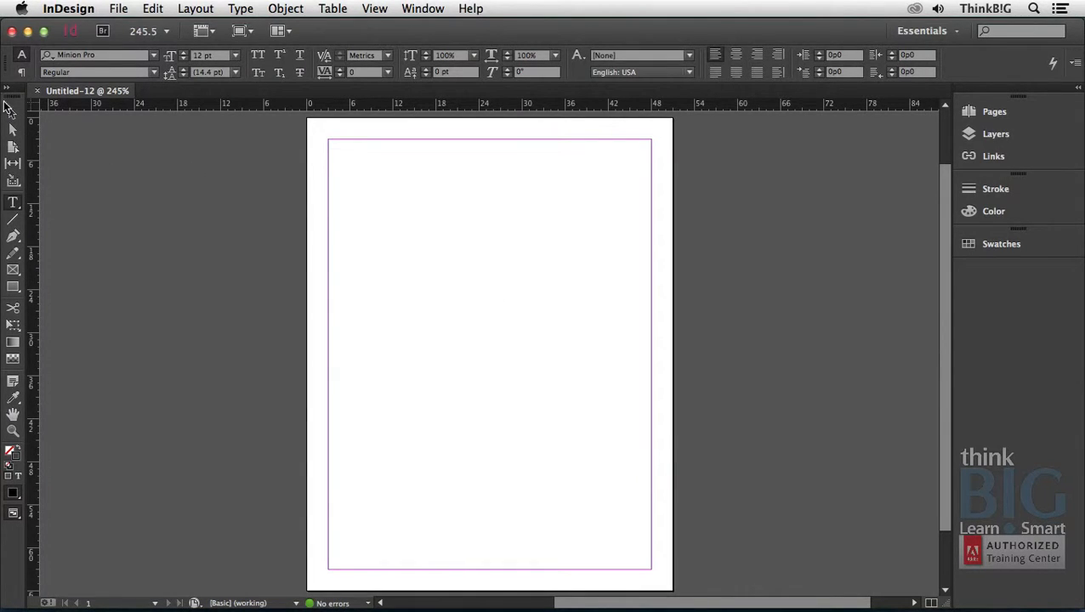
Draw a text frame about 17p3 wide and 30p0 high from the page's upper-left margin corner and enter "Hello" in it.
{"action": "left_click", "coordinate": [14, 204]}
{"action": "key", "text": "w"}
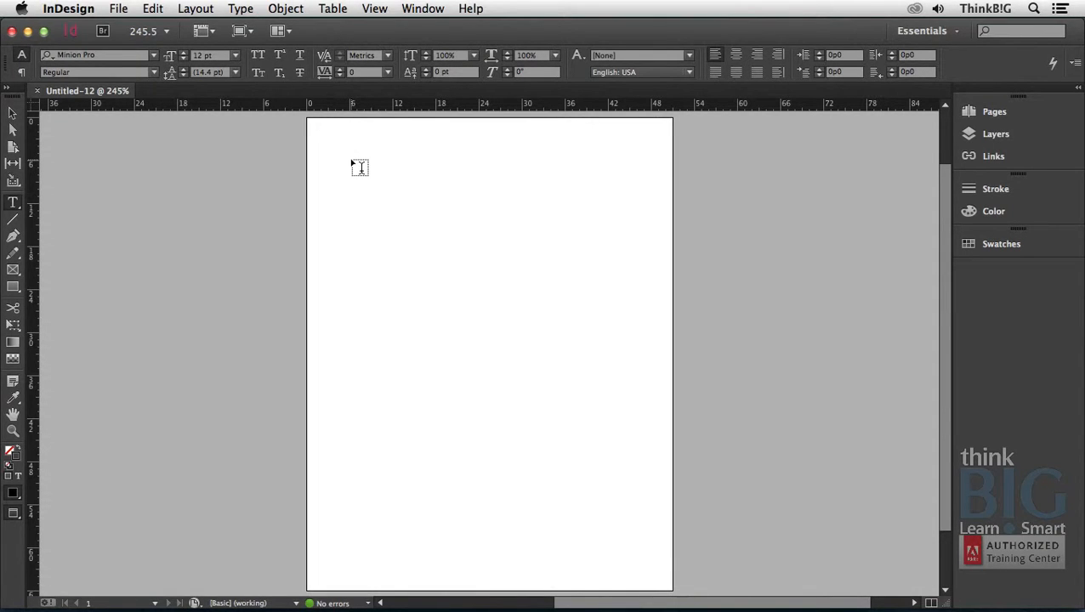
{"action": "left_click", "coordinate": [14, 514]}
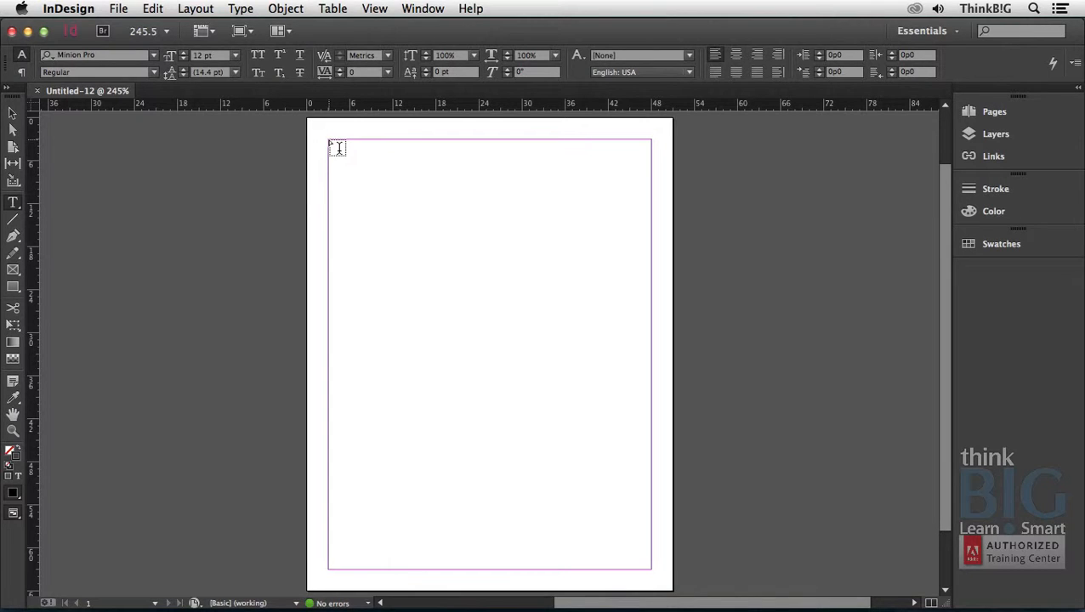
{"action": "left_click_drag", "start_coordinate": [338, 147], "coordinate": [453, 355]}
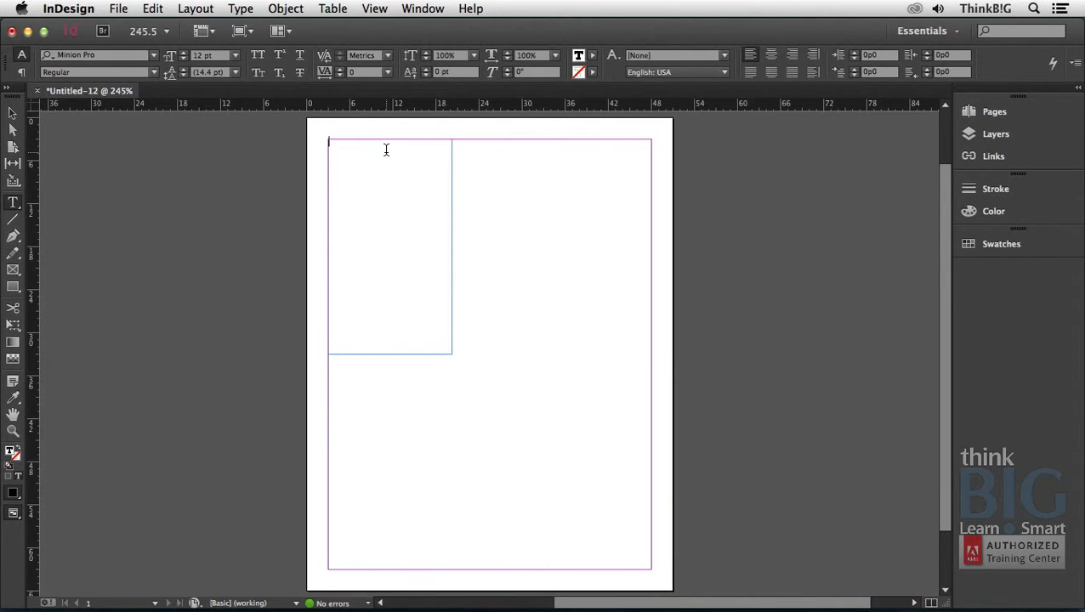
{"action": "type", "text": "Hello"}
Thread the Hello frame into a new text frame about 21p10.5 wide and 30p0 high against the page's right margin.
{"action": "left_click", "coordinate": [12, 111]}
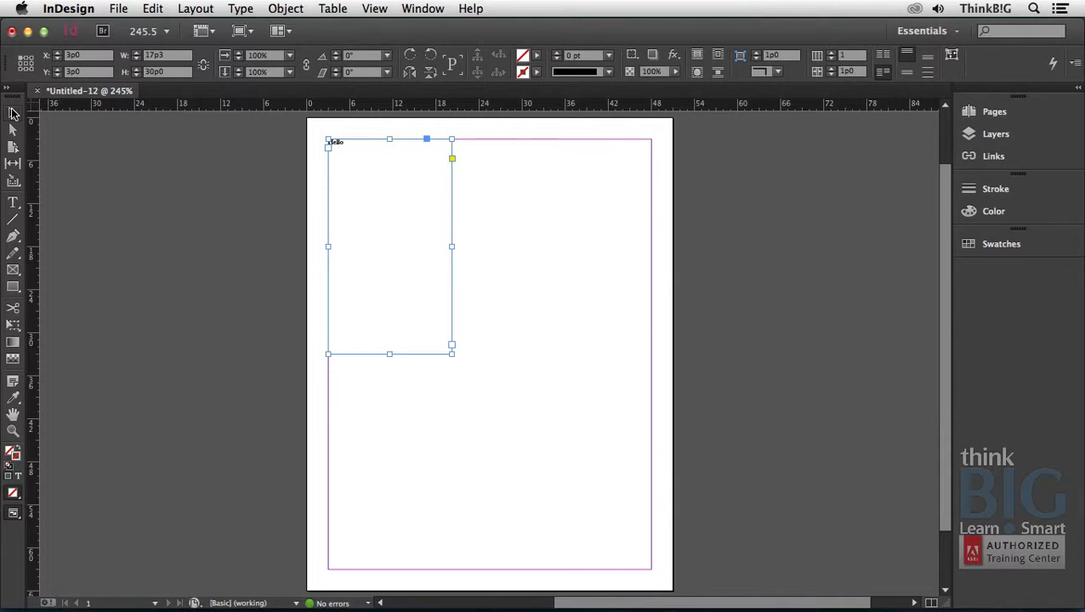
{"action": "left_click", "coordinate": [451, 345]}
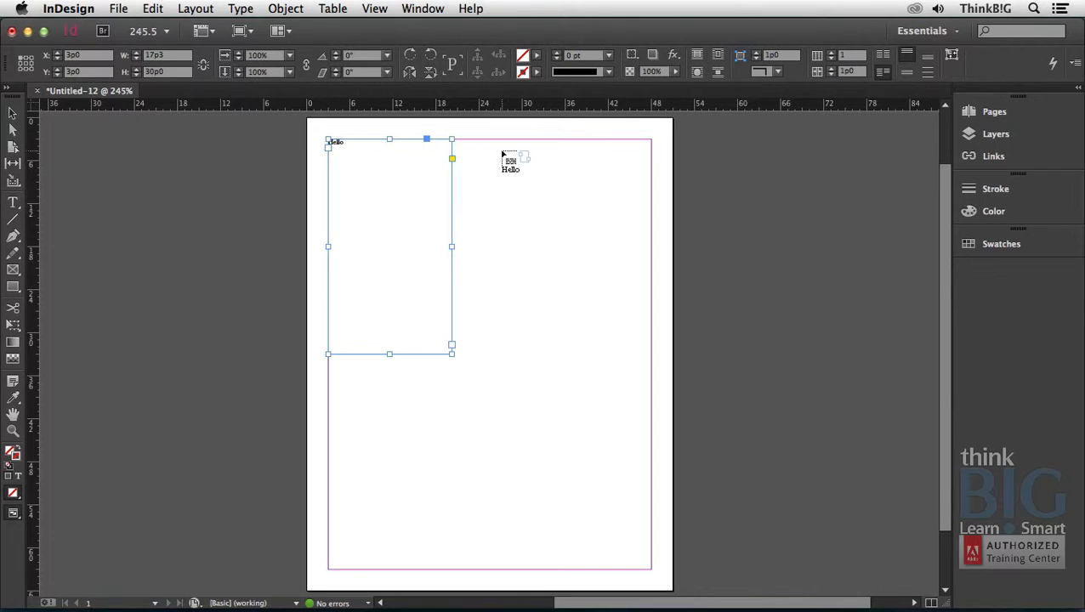
{"action": "left_click_drag", "start_coordinate": [494, 140], "coordinate": [650, 354]}
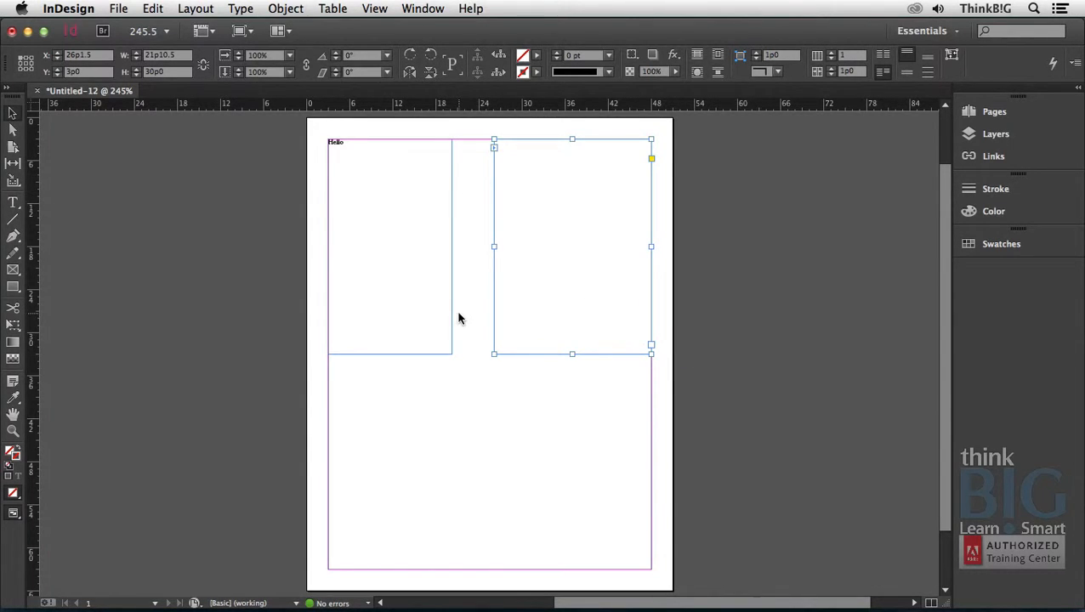
Show the text threads between linked frames.
{"action": "left_click", "coordinate": [370, 8]}
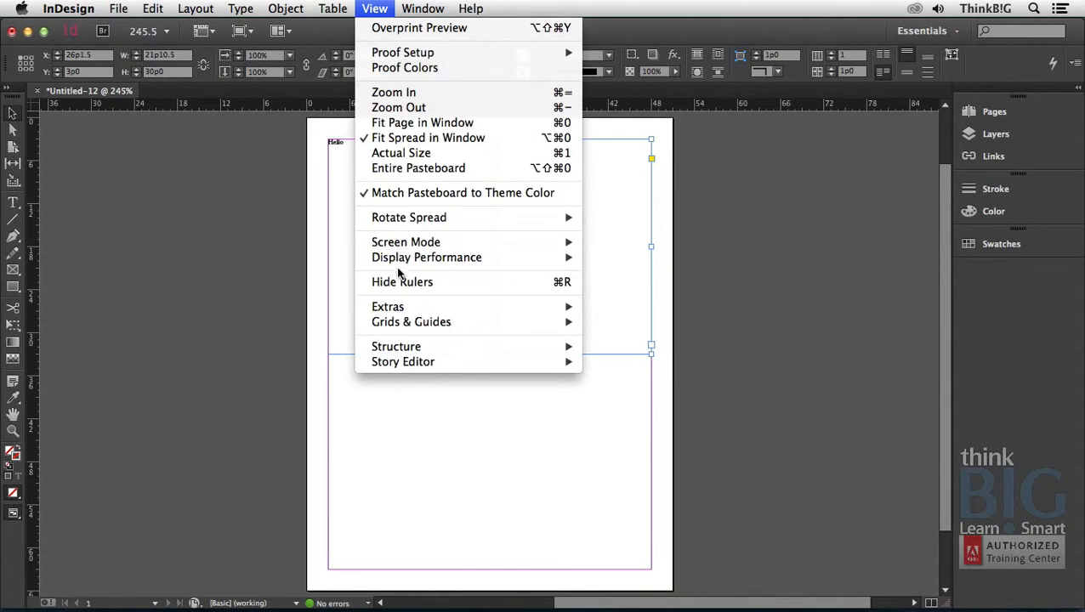
{"action": "mouse_move", "coordinate": [406, 306]}
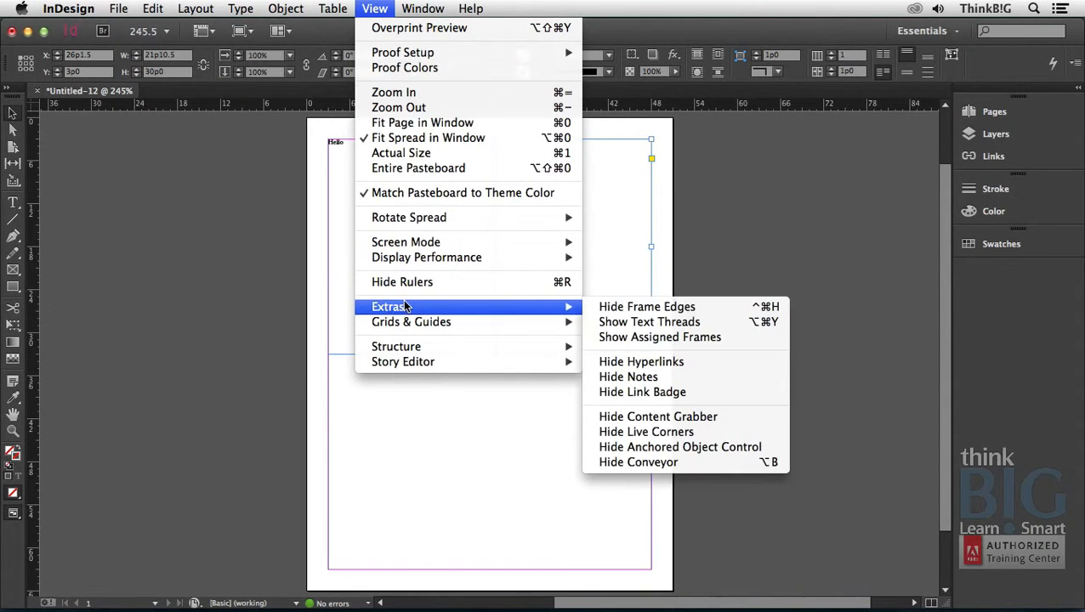
{"action": "left_click", "coordinate": [729, 323]}
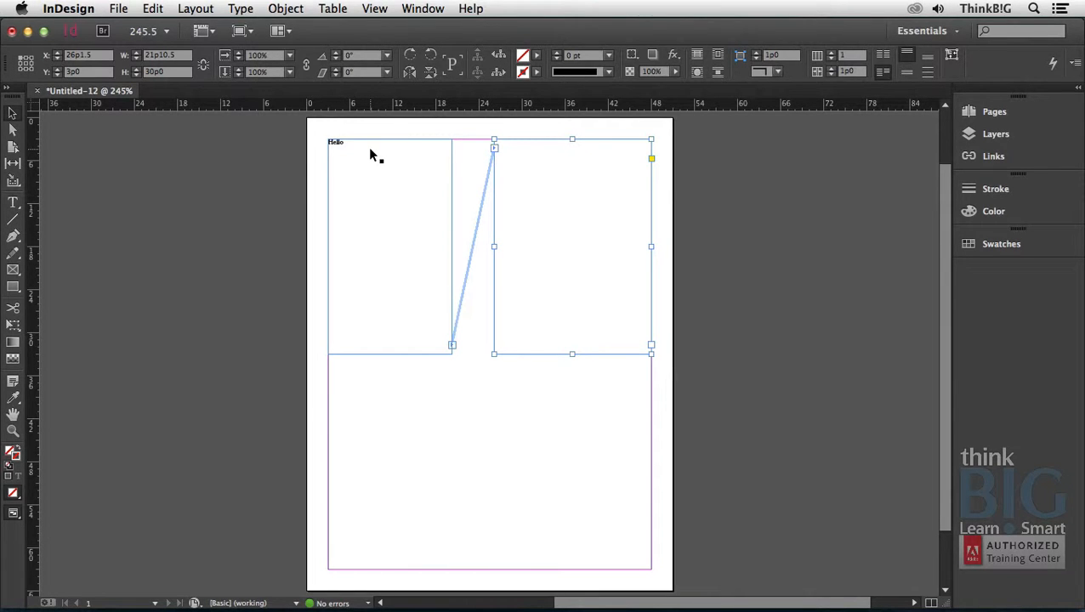
Fill the two threaded frames with placeholder text following the word Hello.
{"action": "key", "text": "t"}
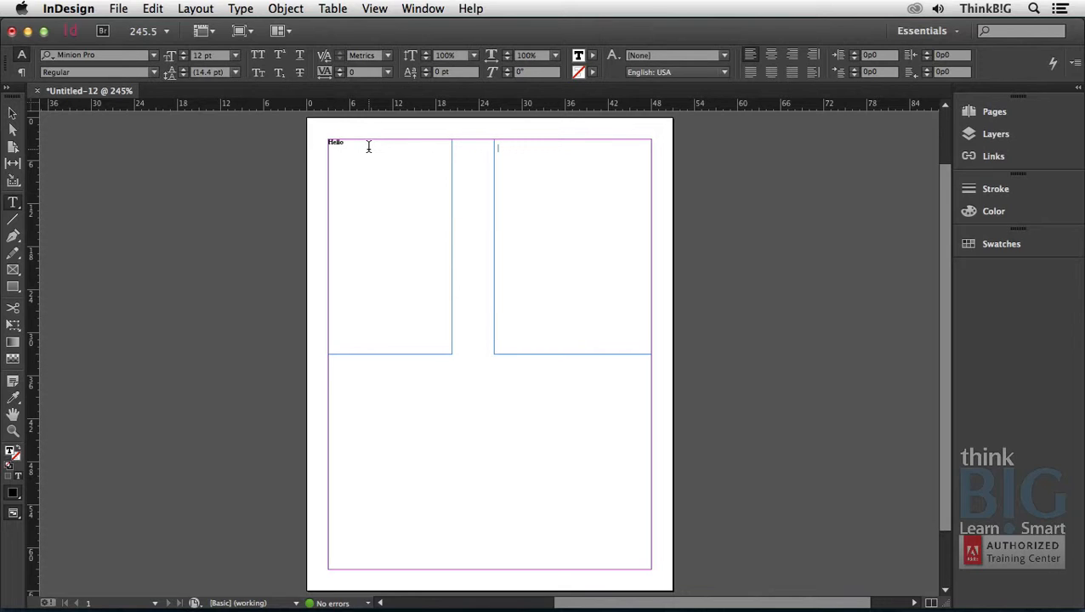
{"action": "right_click", "coordinate": [368, 153]}
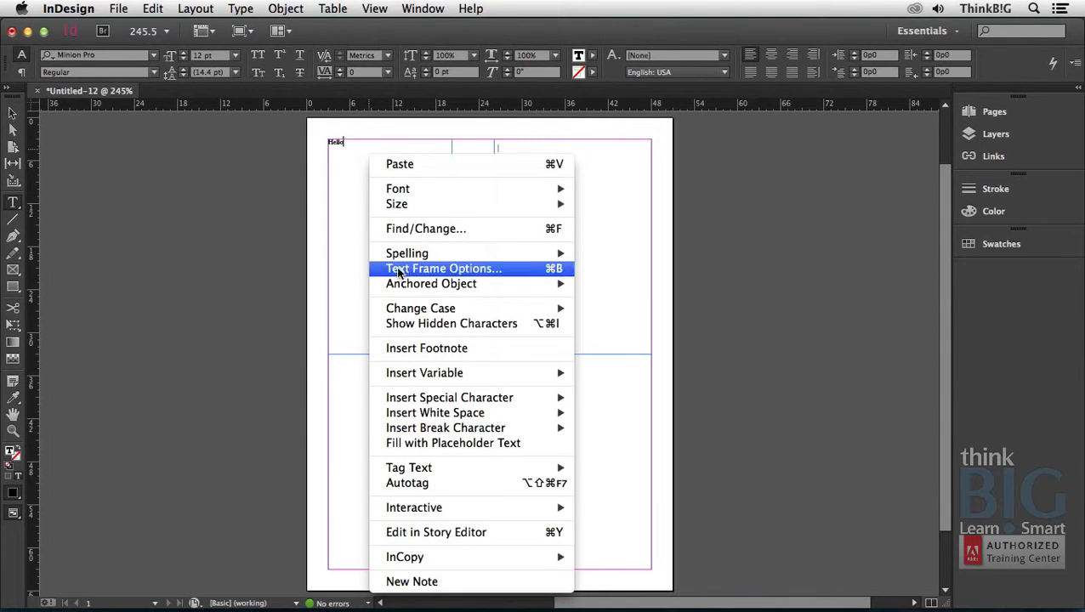
{"action": "left_click", "coordinate": [450, 443]}
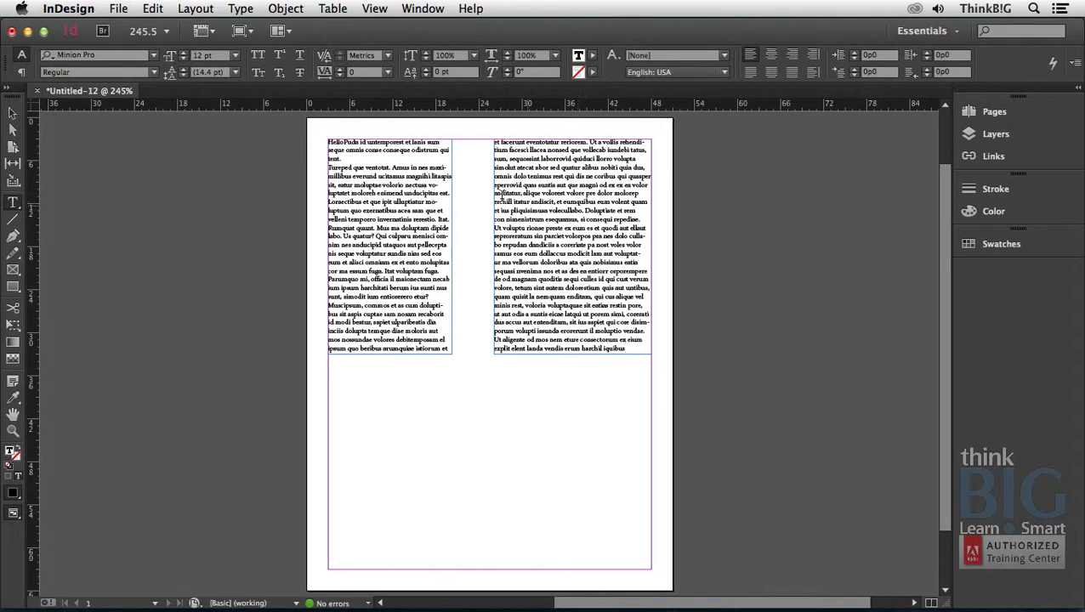
Shorten the first text frame from its lower edge to a height of about 23p6.
{"action": "left_click", "coordinate": [12, 112]}
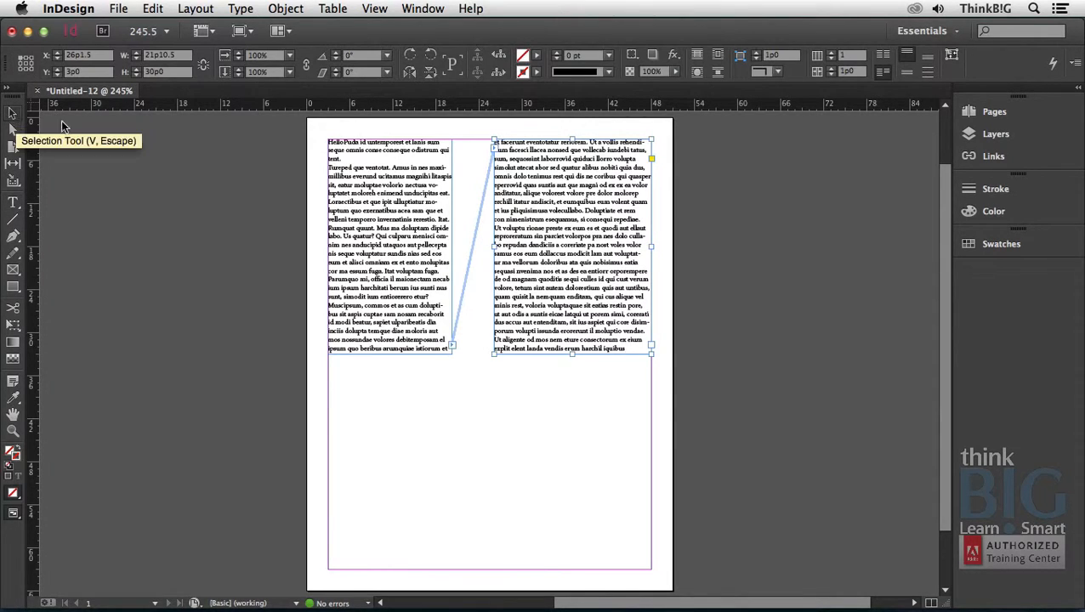
{"action": "left_click", "coordinate": [380, 235]}
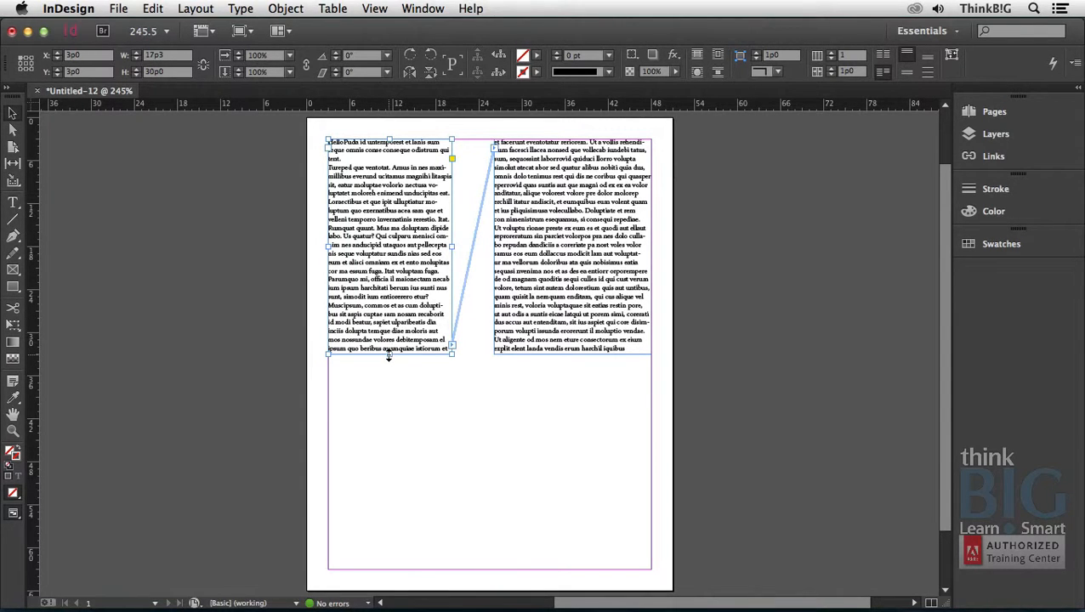
{"action": "left_click_drag", "start_coordinate": [388, 356], "coordinate": [391, 308]}
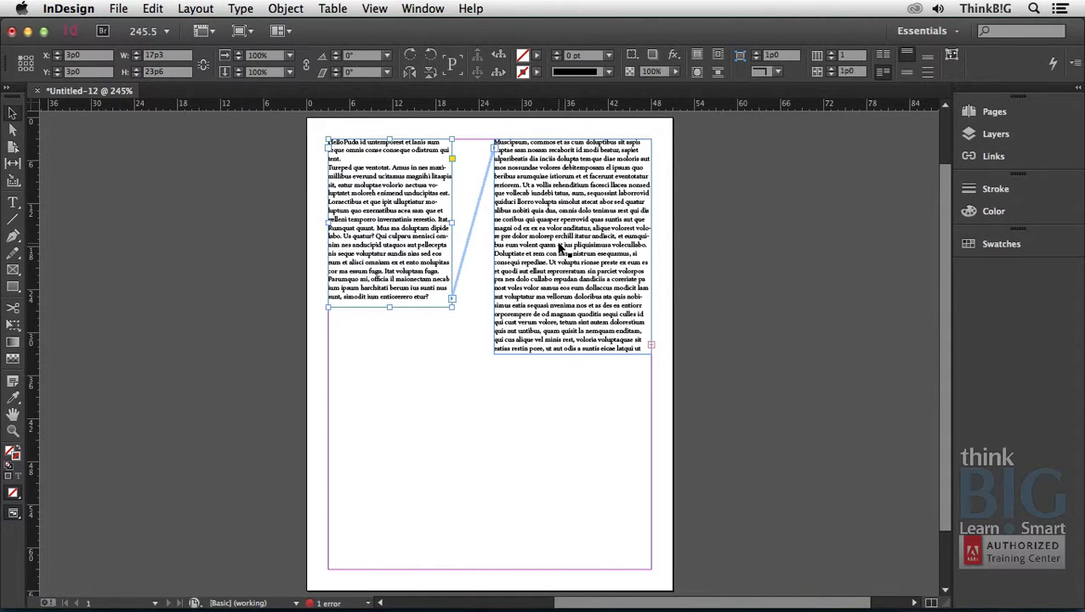
Flow the second frame's overset text into a third threaded frame about 20p6.75 wide and 21p3 high in the lower half of the page.
{"action": "left_click", "coordinate": [590, 296]}
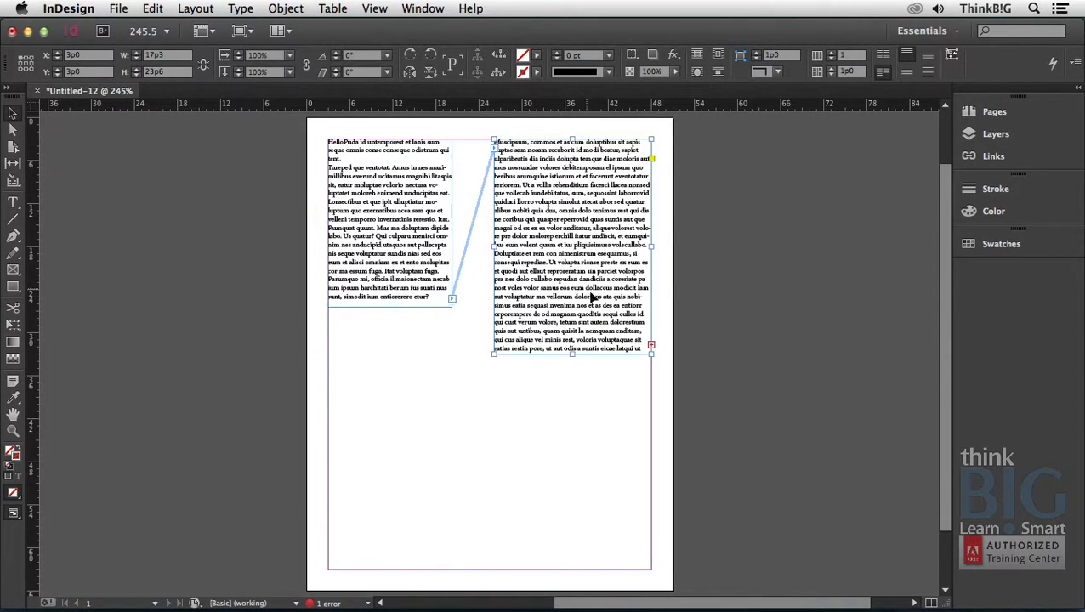
{"action": "left_click", "coordinate": [651, 347]}
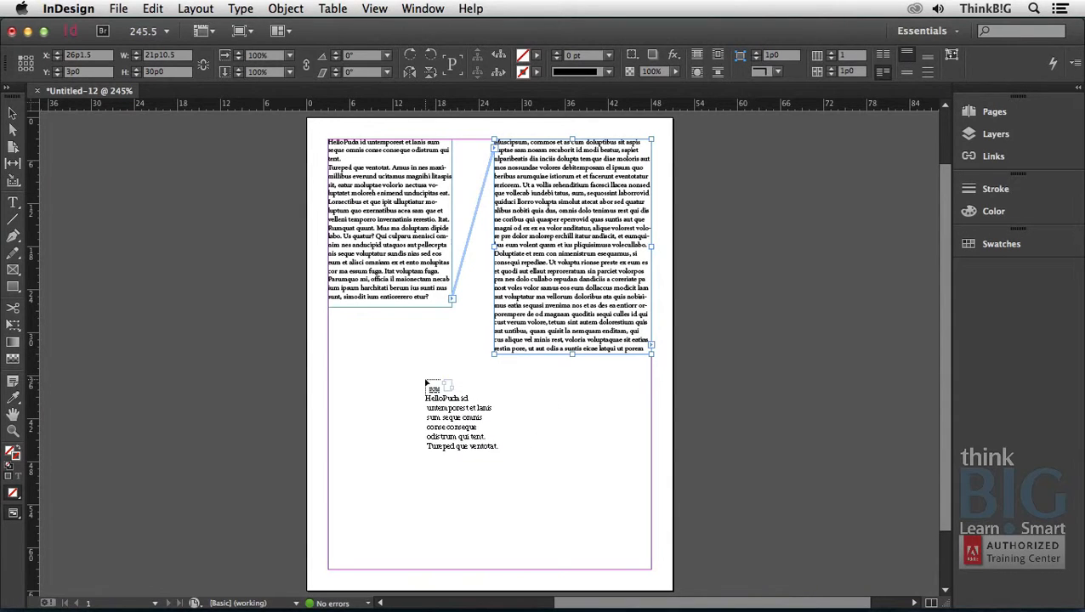
{"action": "left_click_drag", "start_coordinate": [424, 380], "coordinate": [571, 530]}
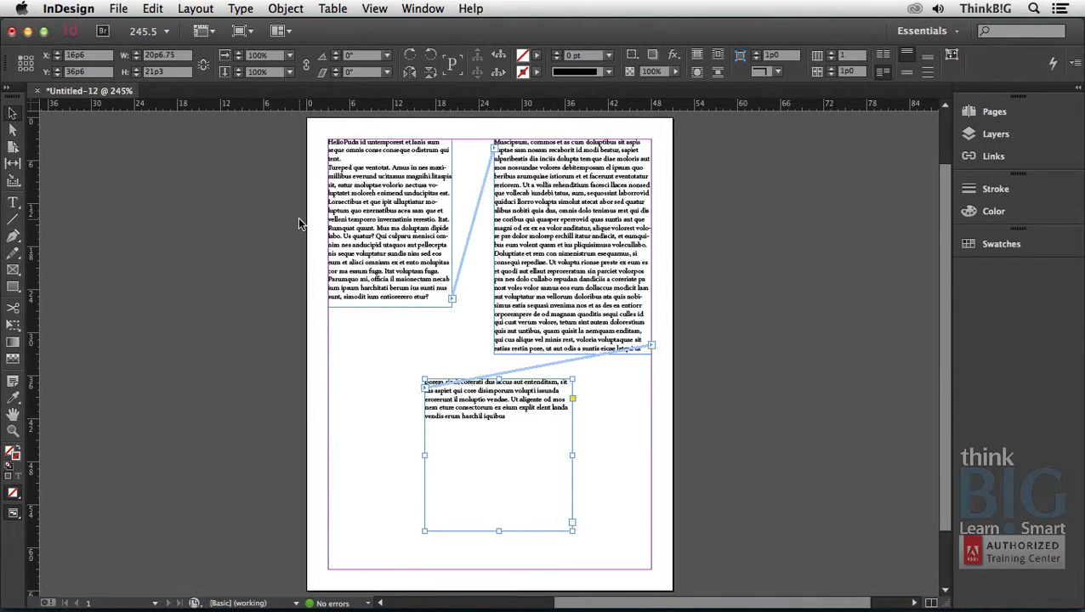
Delete all three threaded text frames from the page.
{"action": "left_click_drag", "start_coordinate": [301, 212], "coordinate": [620, 501]}
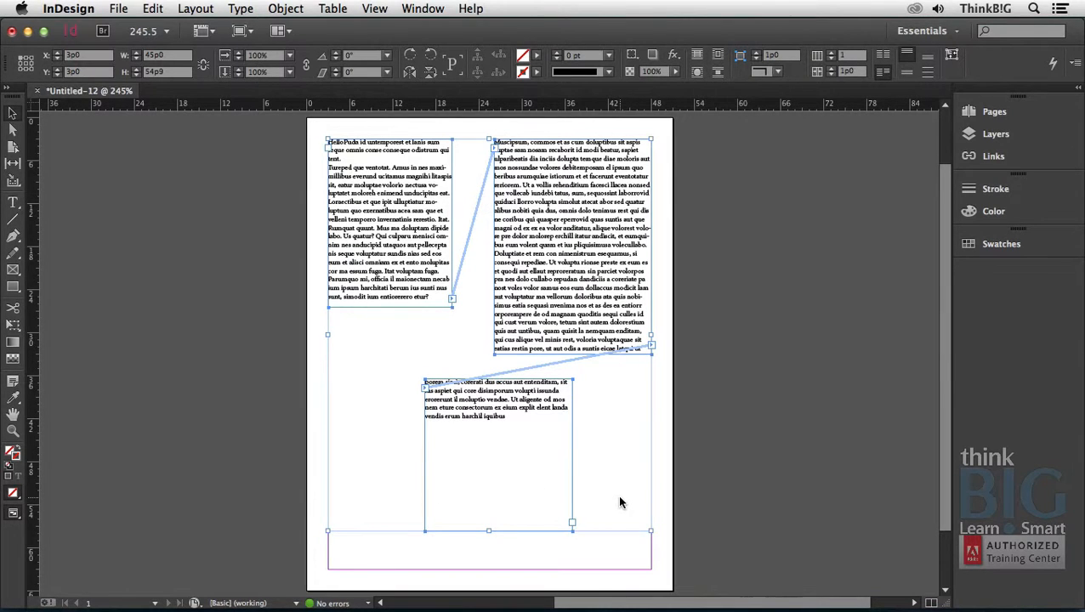
{"action": "key", "text": "Delete"}
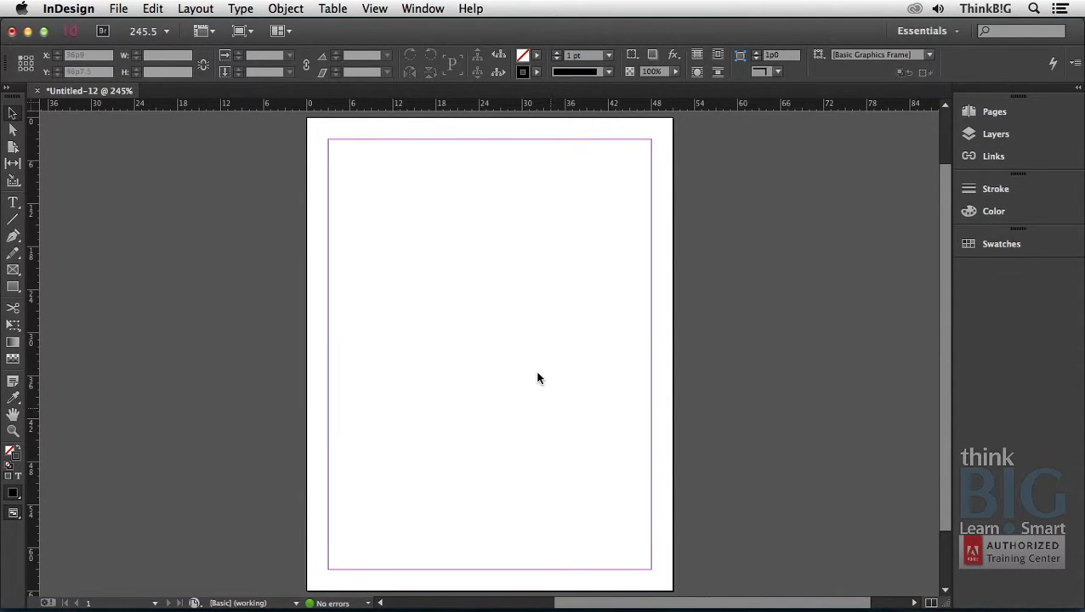
Place Threading Text.rtf from the upper-left margin corner, autoflowing the whole story and adding pages as needed.
{"action": "left_click", "coordinate": [118, 8]}
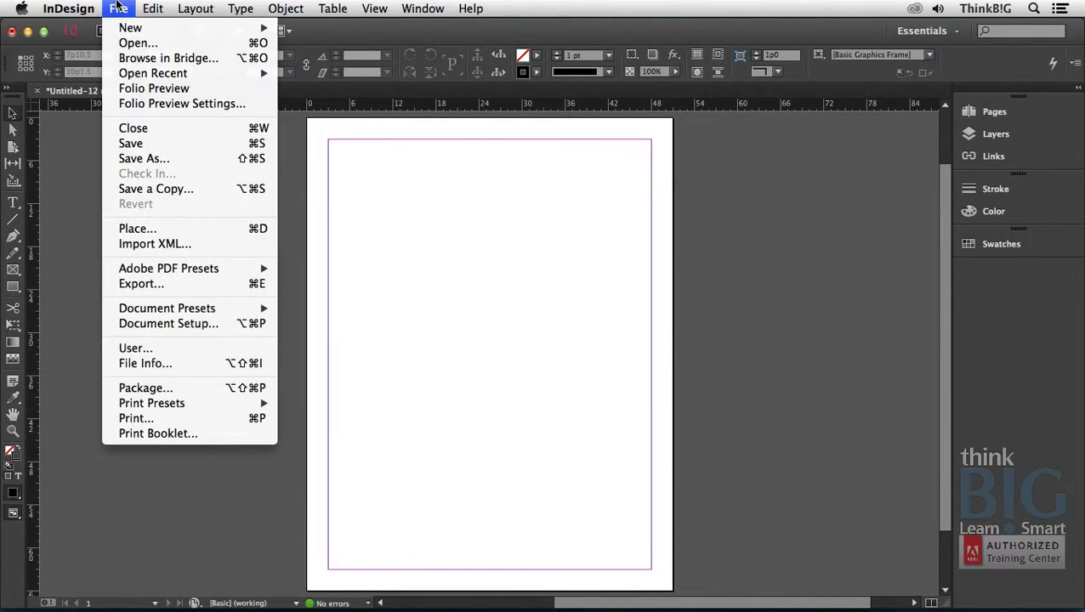
{"action": "left_click", "coordinate": [175, 228]}
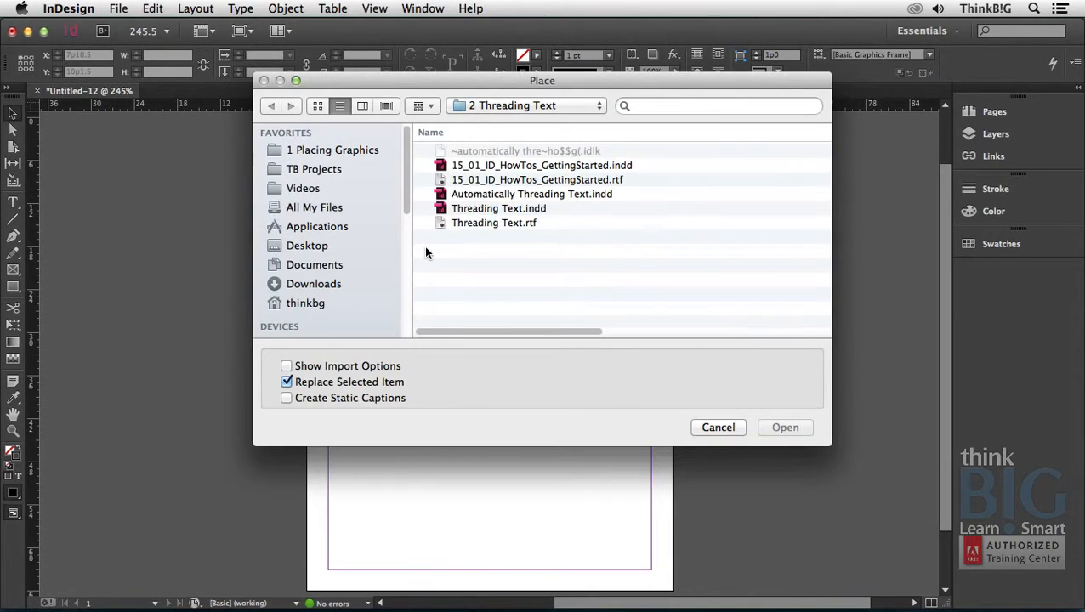
{"action": "left_click", "coordinate": [482, 221]}
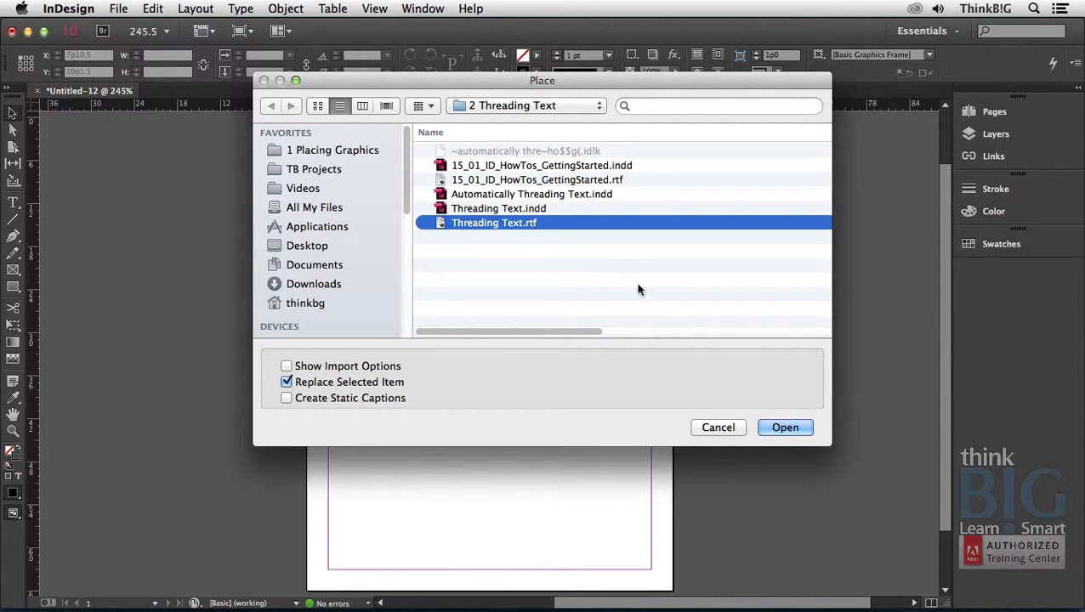
{"action": "left_click", "coordinate": [777, 427]}
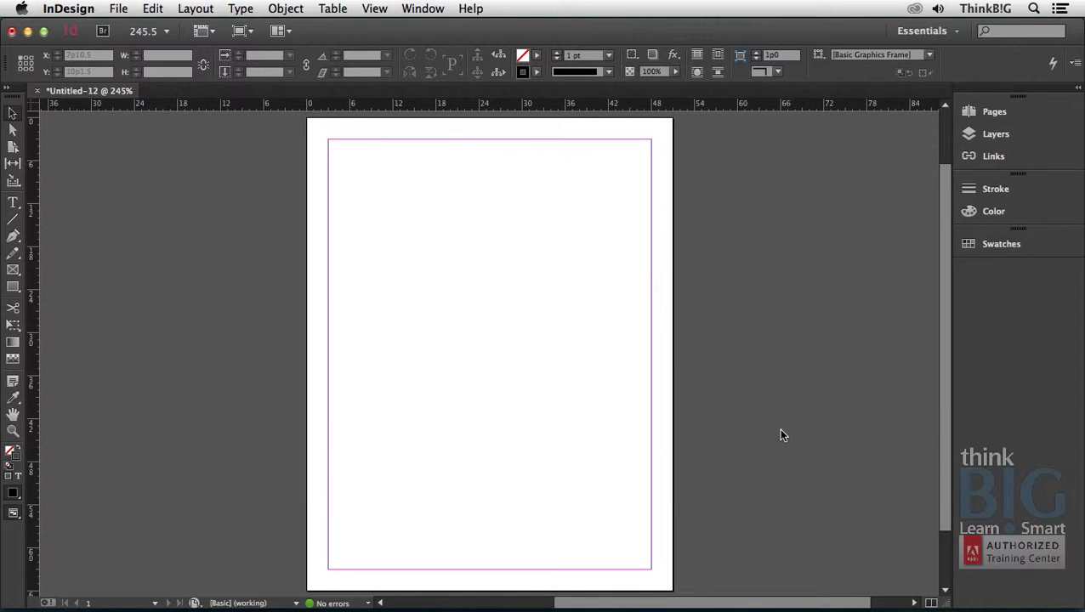
{"action": "left_click_drag", "start_coordinate": [444, 226], "coordinate": [344, 161]}
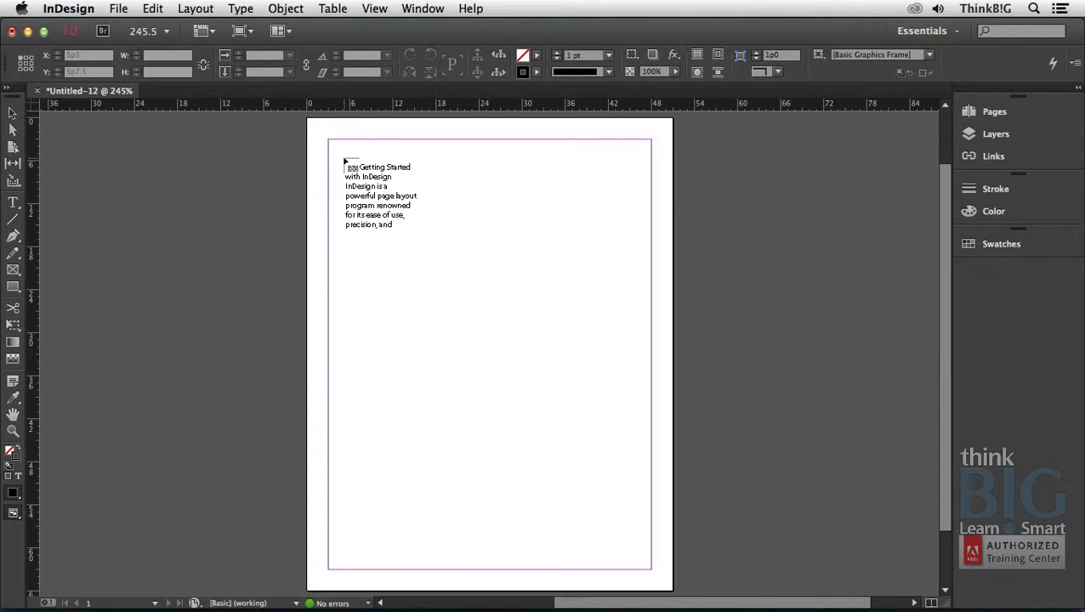
{"action": "left_click_drag", "start_coordinate": [343, 159], "coordinate": [328, 141]}
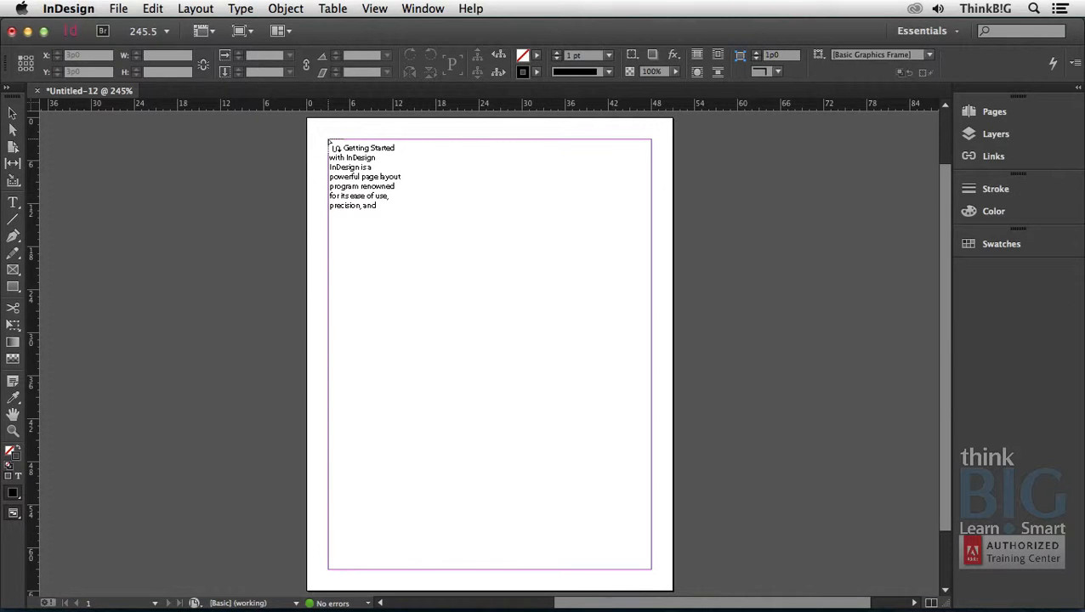
{"action": "left_click", "coordinate": [328, 140], "text": "shift"}
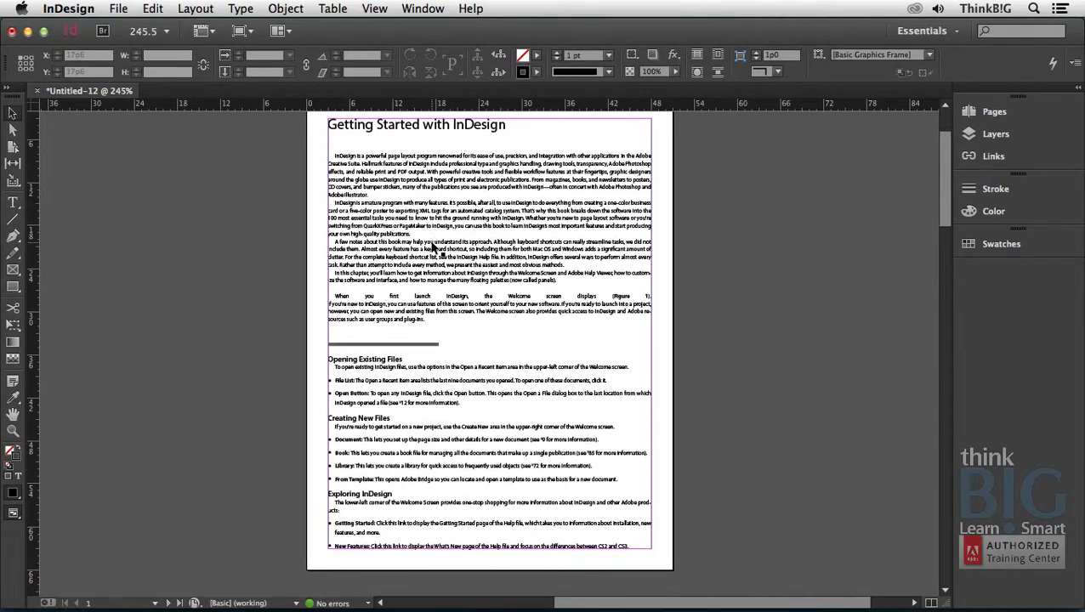
Review how the placed story flows through the document's following spreads.
{"action": "scroll", "coordinate": [431, 246], "scroll_direction": "down", "scroll_amount": 5}
{"action": "scroll", "coordinate": [431, 242], "scroll_direction": "down", "scroll_amount": 8}
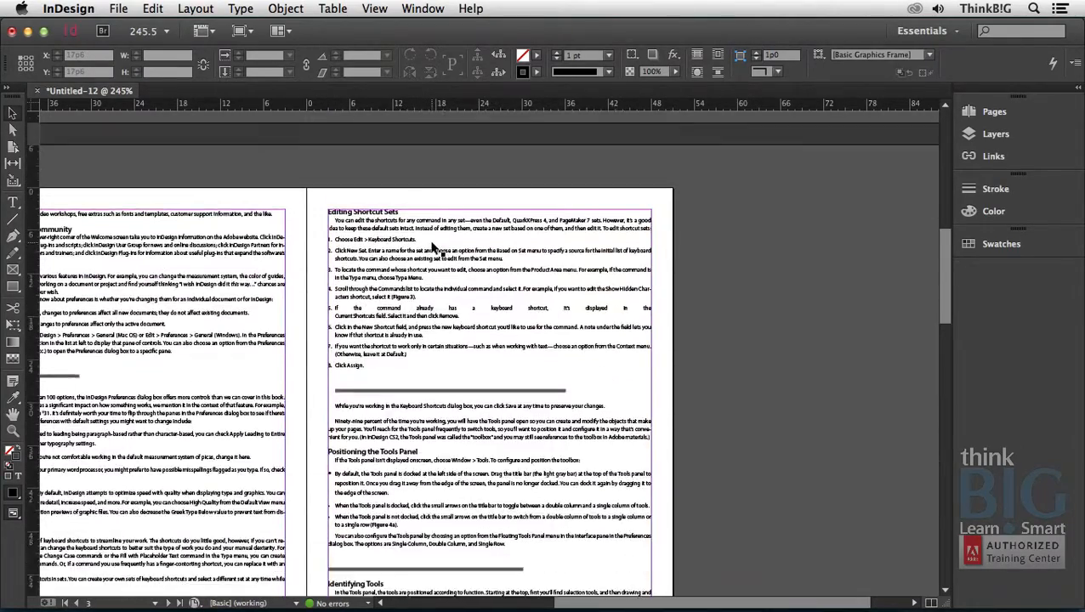
{"action": "left_click_drag", "start_coordinate": [316, 392], "coordinate": [509, 332]}
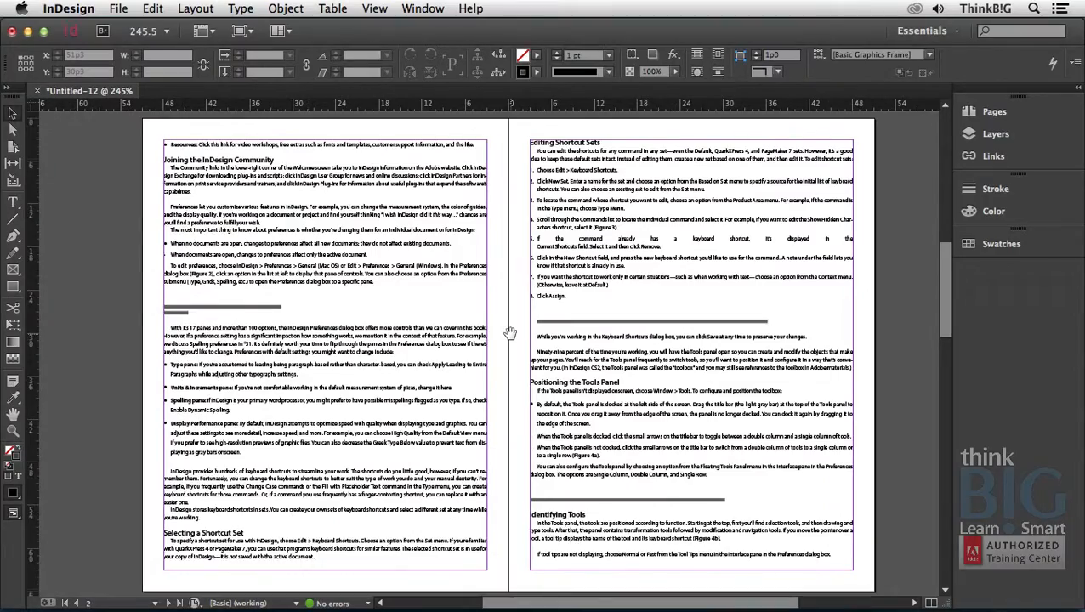
{"action": "scroll", "coordinate": [509, 332], "scroll_direction": "down", "scroll_amount": 2}
{"action": "scroll", "coordinate": [509, 332], "scroll_direction": "down", "scroll_amount": 10}
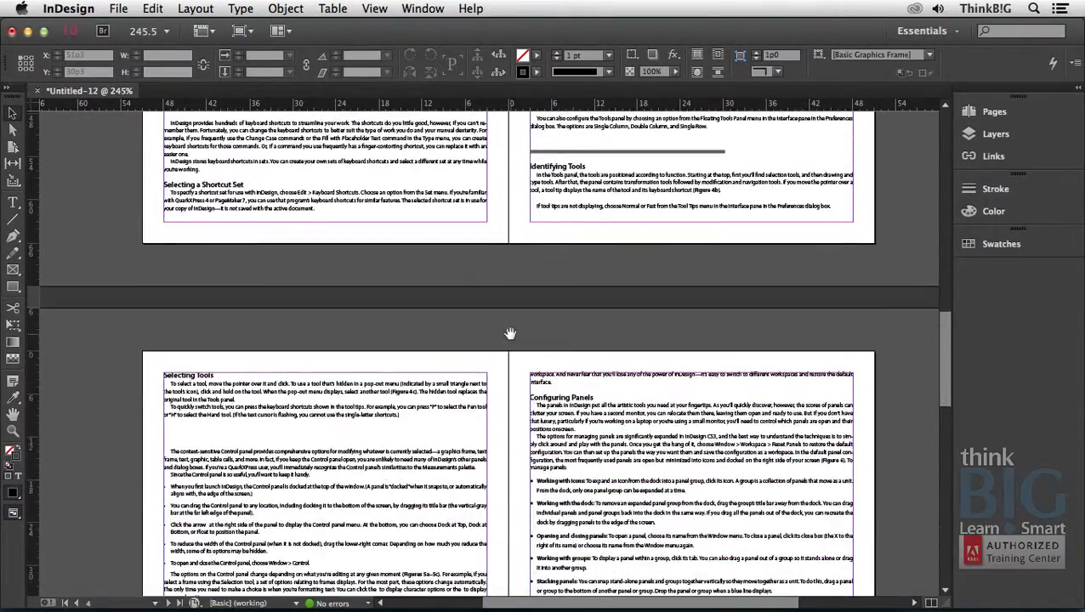
Check the remaining spreads down to the last page, where the autoflowed story ends.
{"action": "scroll", "coordinate": [509, 332], "scroll_direction": "down", "scroll_amount": 7}
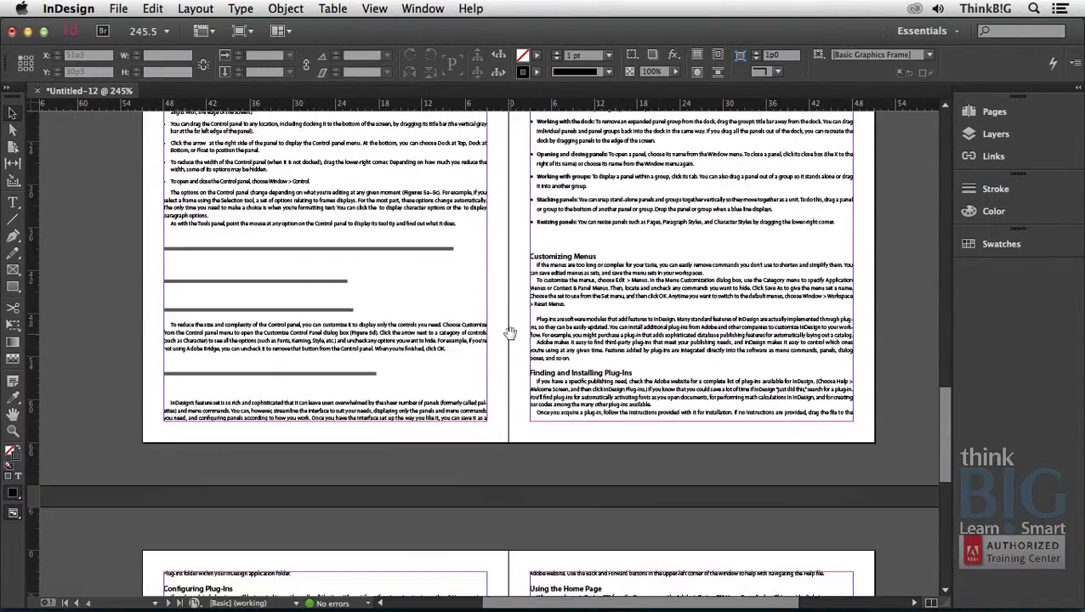
{"action": "scroll", "coordinate": [509, 332], "scroll_direction": "down", "scroll_amount": 9}
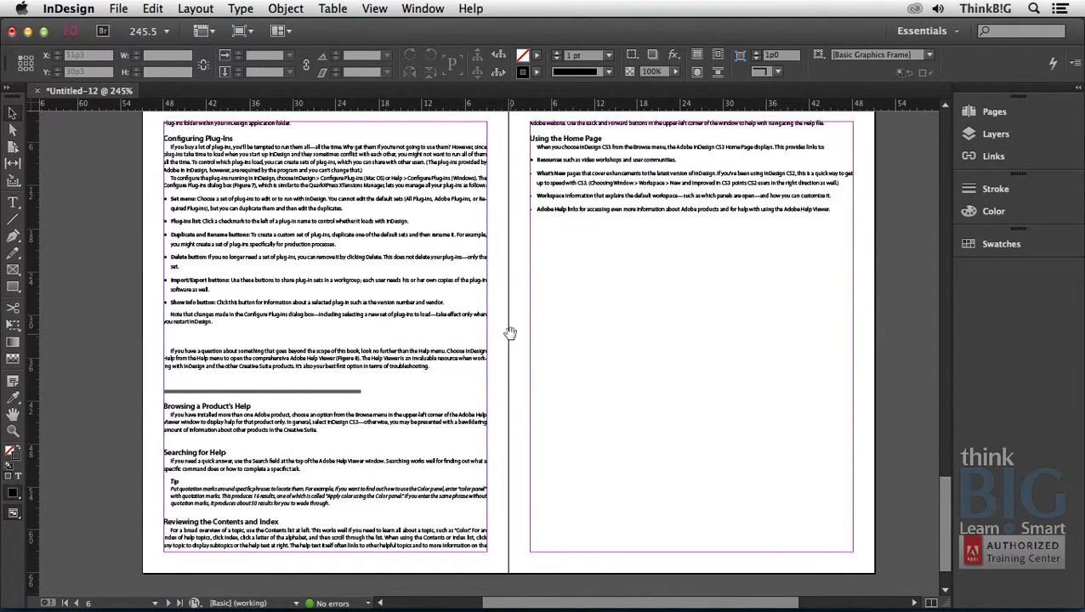
{"action": "scroll", "coordinate": [509, 332], "scroll_direction": "up", "scroll_amount": 1}
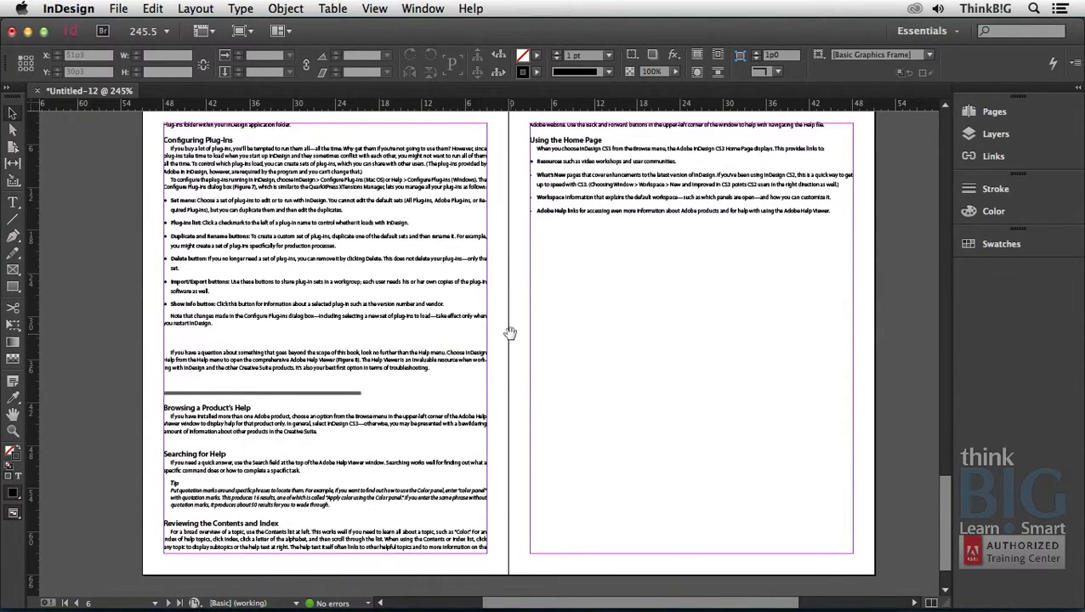
{"action": "scroll", "coordinate": [509, 332], "scroll_direction": "up", "scroll_amount": 2}
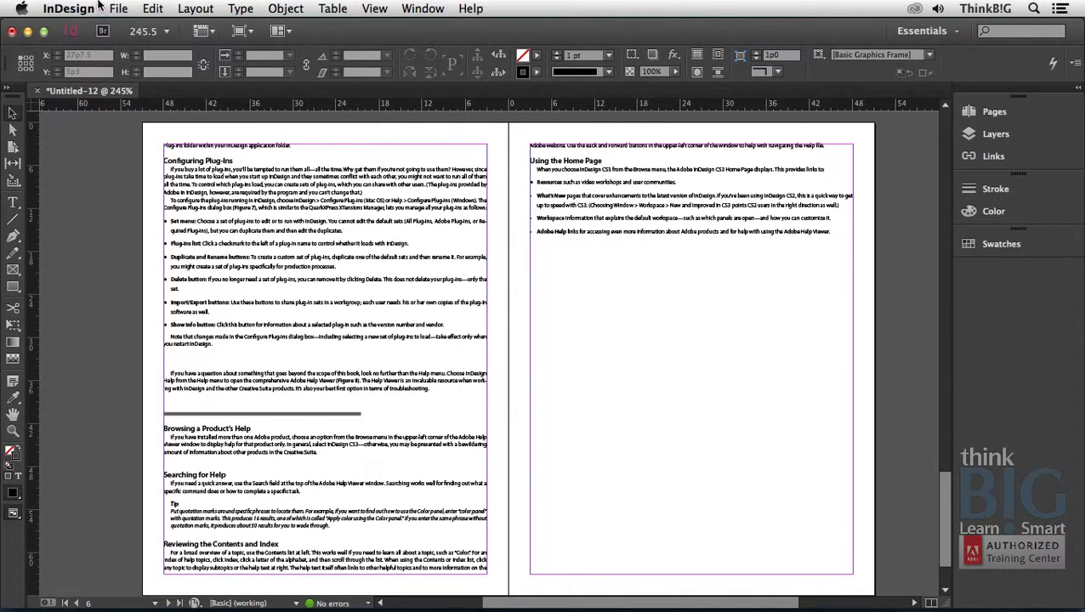
Open the recent document Threading Text.indd.
{"action": "left_click", "coordinate": [119, 7]}
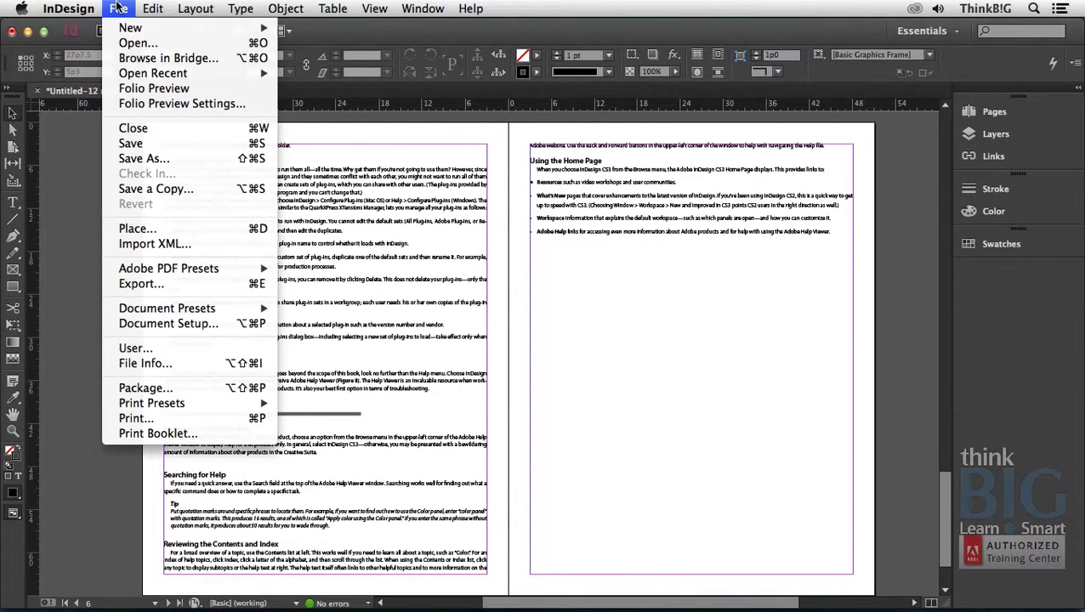
{"action": "mouse_move", "coordinate": [144, 72]}
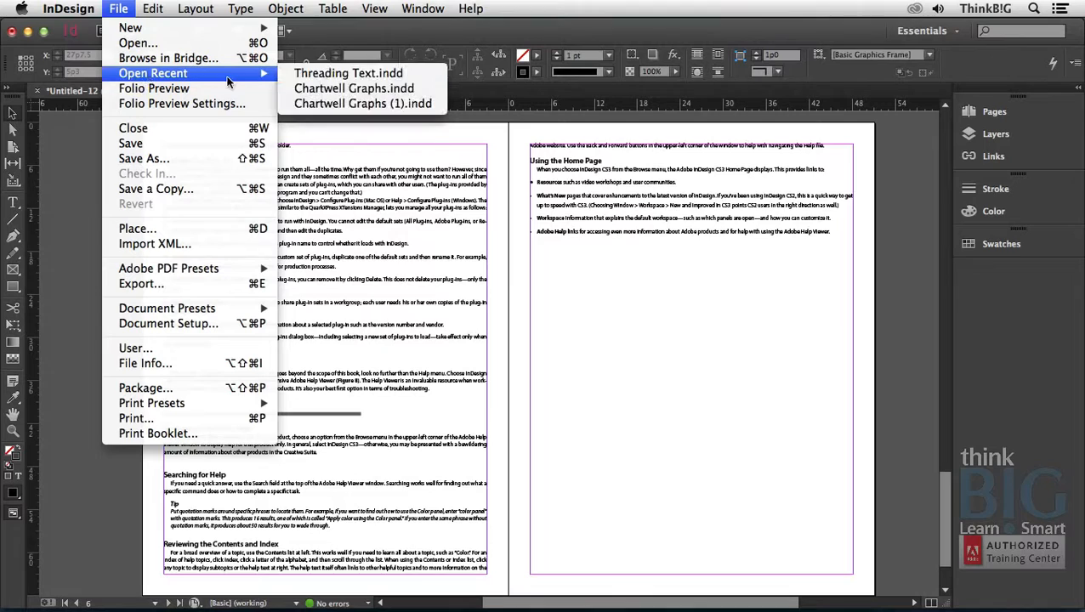
{"action": "left_click", "coordinate": [333, 75]}
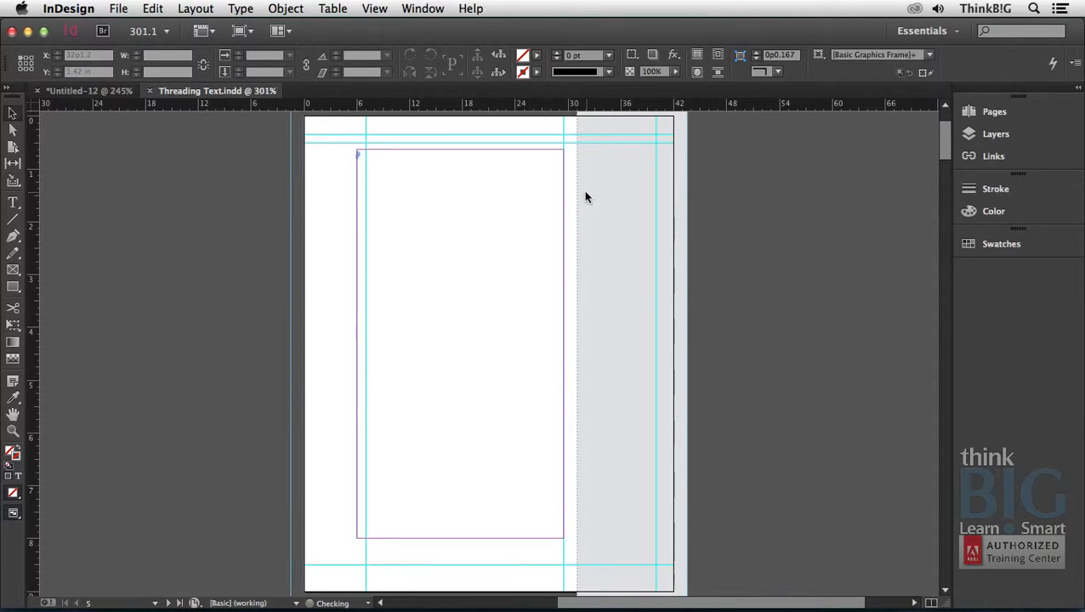
Select the empty text frame on the first page and trace its text thread to the frames on the following spread.
{"action": "left_click", "coordinate": [408, 188]}
{"action": "scroll", "coordinate": [265, 323], "scroll_direction": "down", "scroll_amount": 1}
{"action": "scroll", "coordinate": [263, 326], "scroll_direction": "down", "scroll_amount": 8}
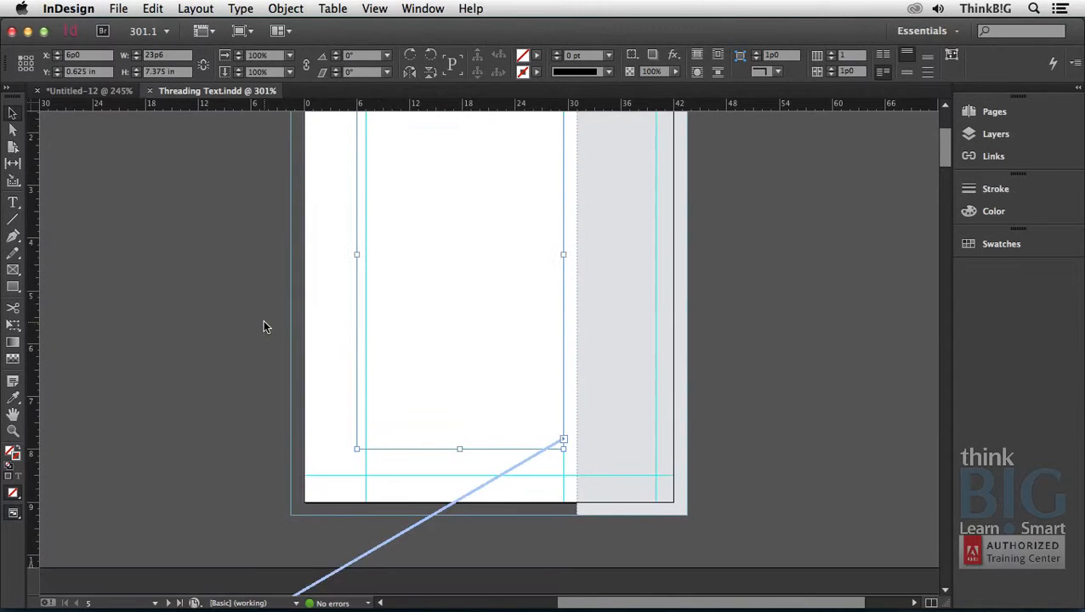
{"action": "scroll", "coordinate": [264, 325], "scroll_direction": "down", "scroll_amount": 4}
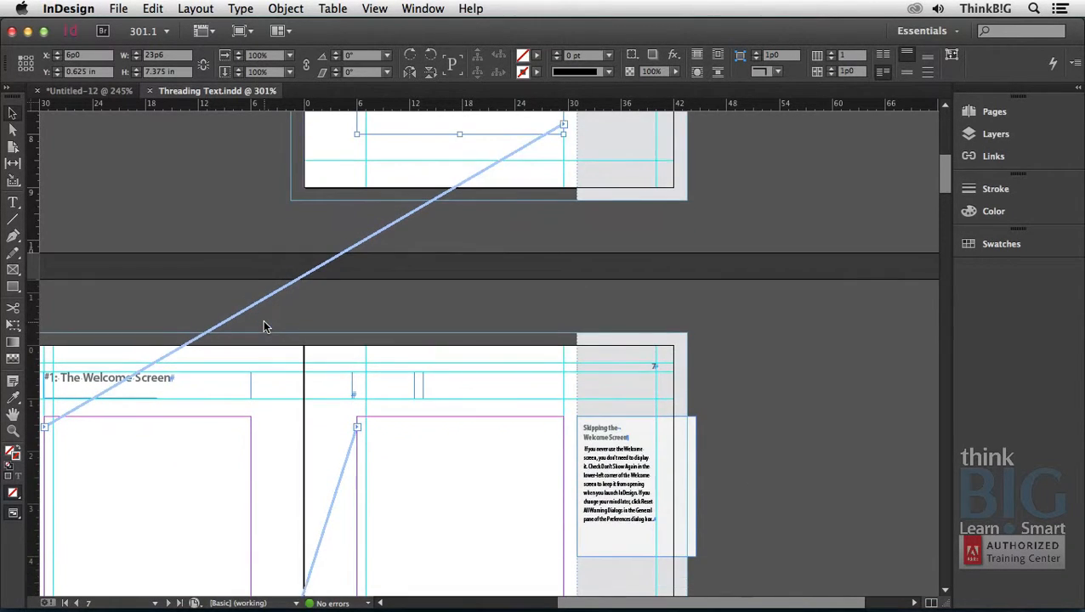
{"action": "scroll", "coordinate": [264, 326], "scroll_direction": "up", "scroll_amount": 8}
{"action": "scroll", "coordinate": [264, 326], "scroll_direction": "up", "scroll_amount": 6}
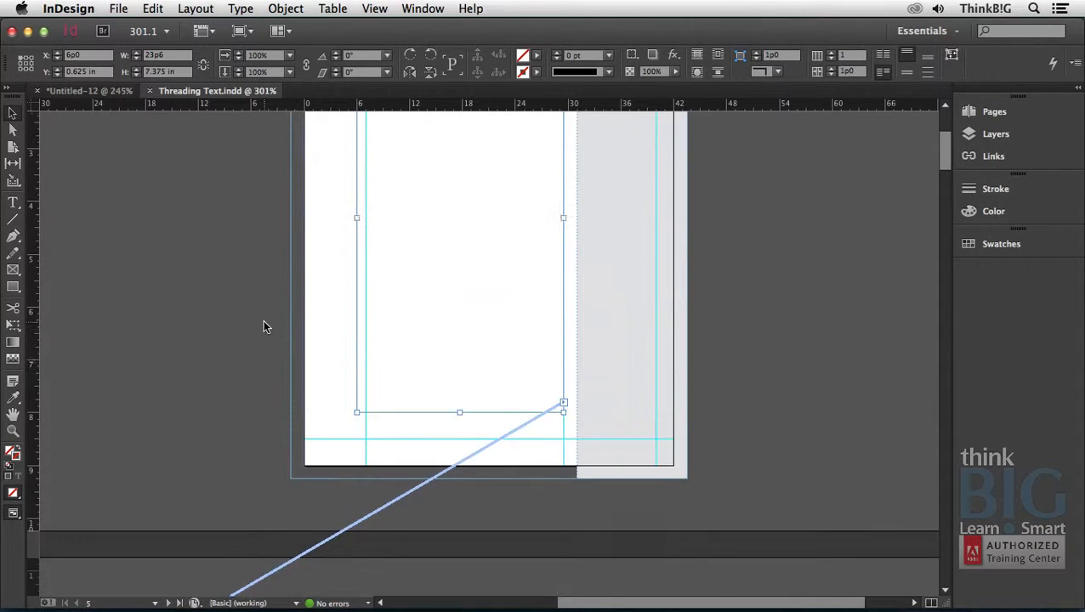
Place Threading Text.rtf into the empty threaded text frame on the first page.
{"action": "double_click", "coordinate": [459, 277]}
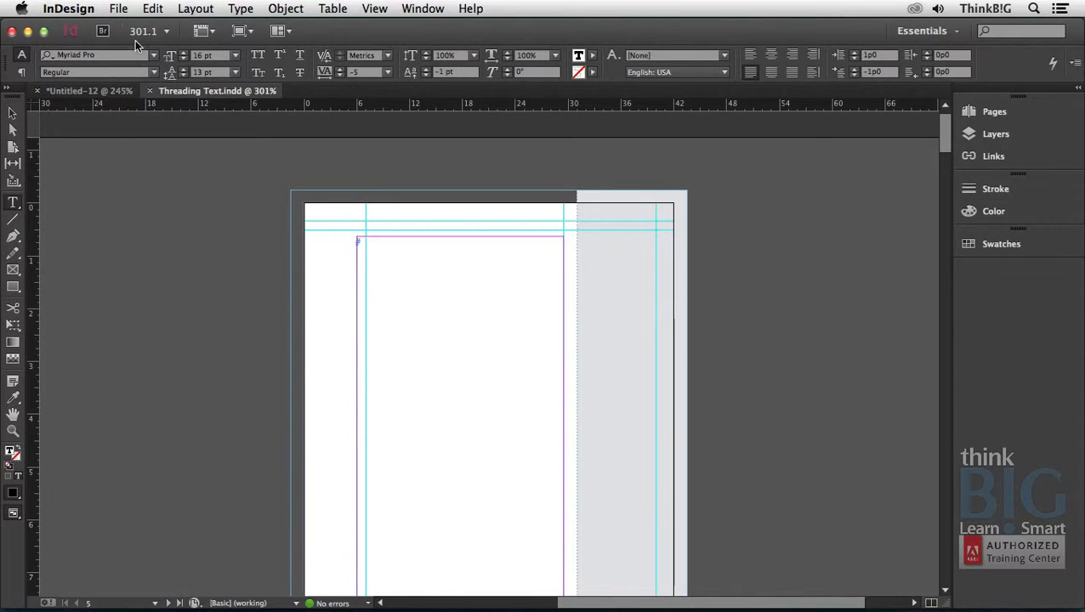
{"action": "left_click", "coordinate": [119, 9]}
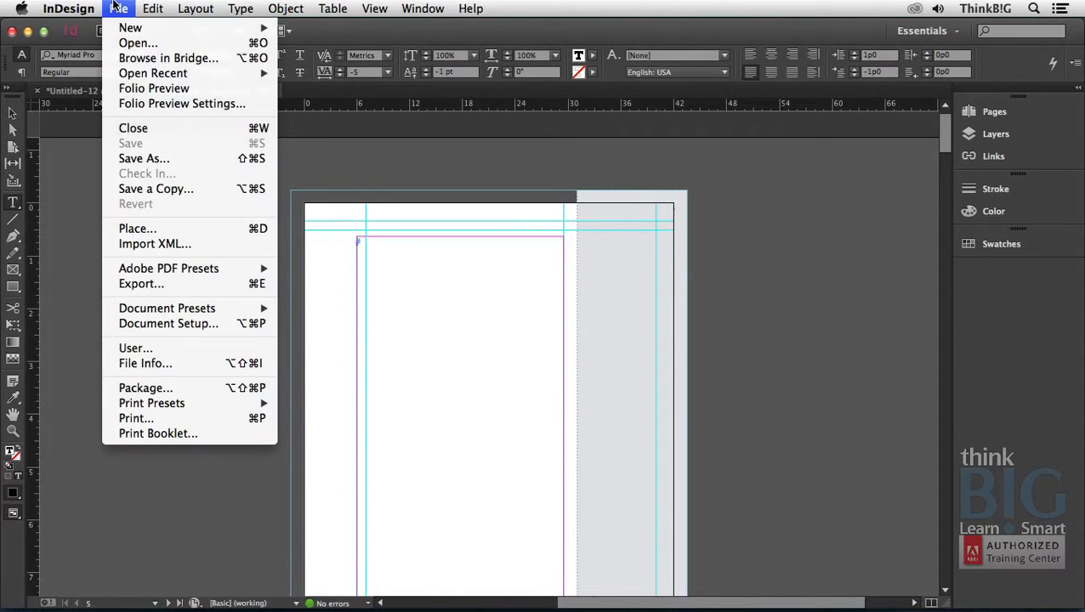
{"action": "left_click", "coordinate": [139, 230]}
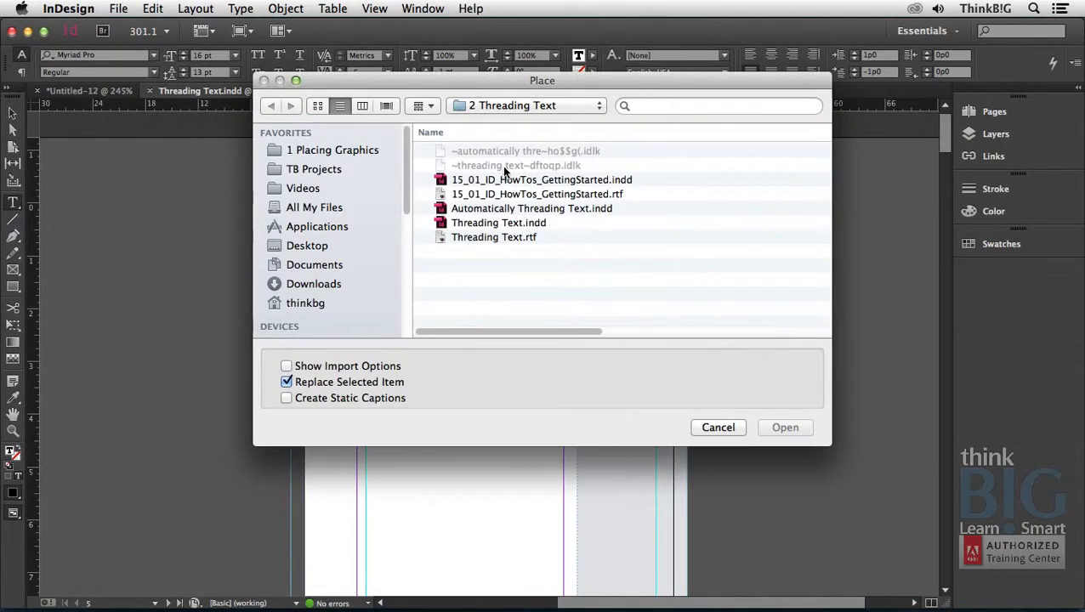
{"action": "left_click", "coordinate": [495, 236]}
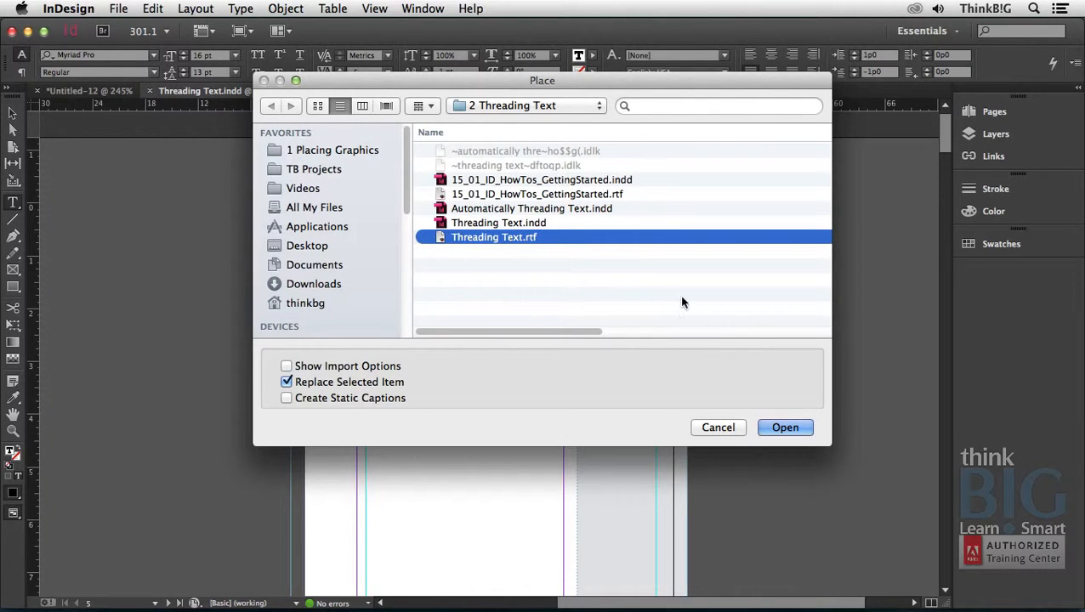
{"action": "left_click", "coordinate": [782, 428]}
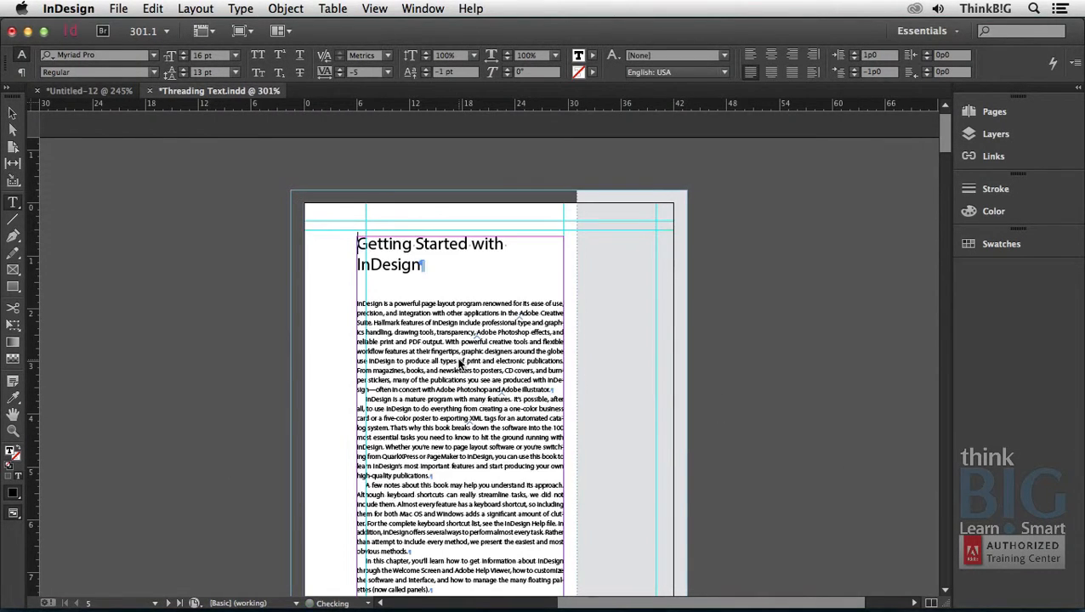
Examine how the placed text fills the linked frames from the opening page to the Modifying Preferences spread.
{"action": "scroll", "coordinate": [462, 363], "scroll_direction": "down", "scroll_amount": 8}
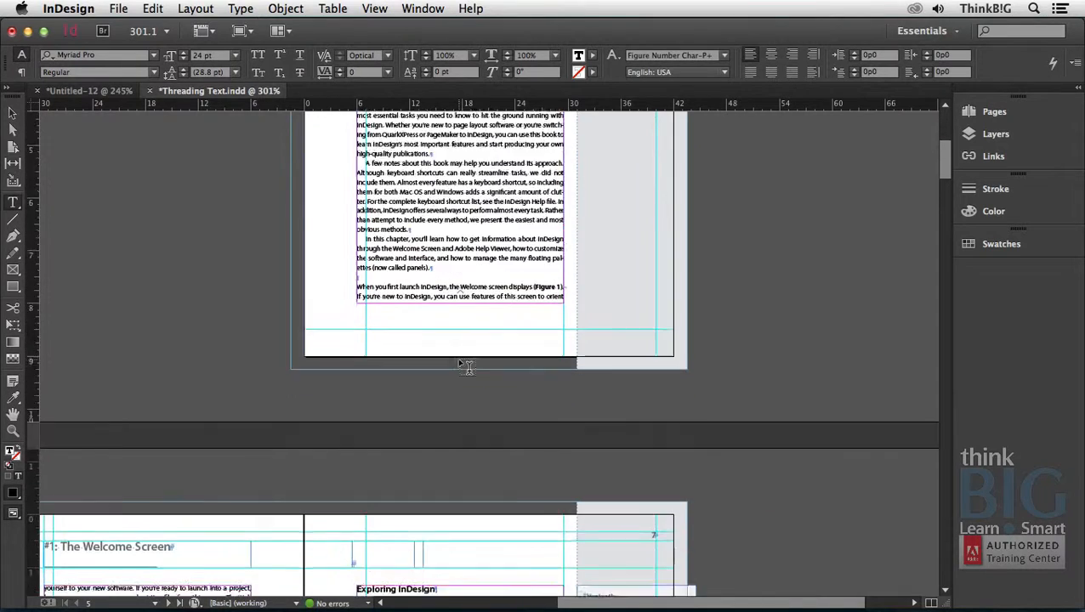
{"action": "scroll", "coordinate": [458, 360], "scroll_direction": "down", "scroll_amount": 4}
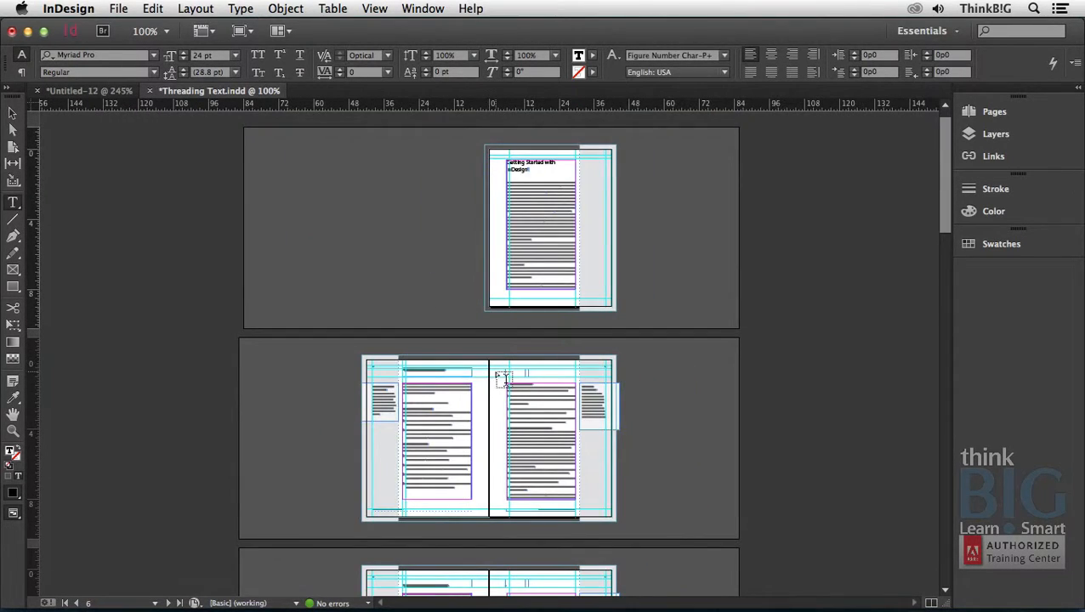
{"action": "scroll", "coordinate": [497, 374], "scroll_direction": "down", "scroll_amount": 4}
{"action": "scroll", "coordinate": [501, 473], "scroll_direction": "up", "scroll_amount": 4}
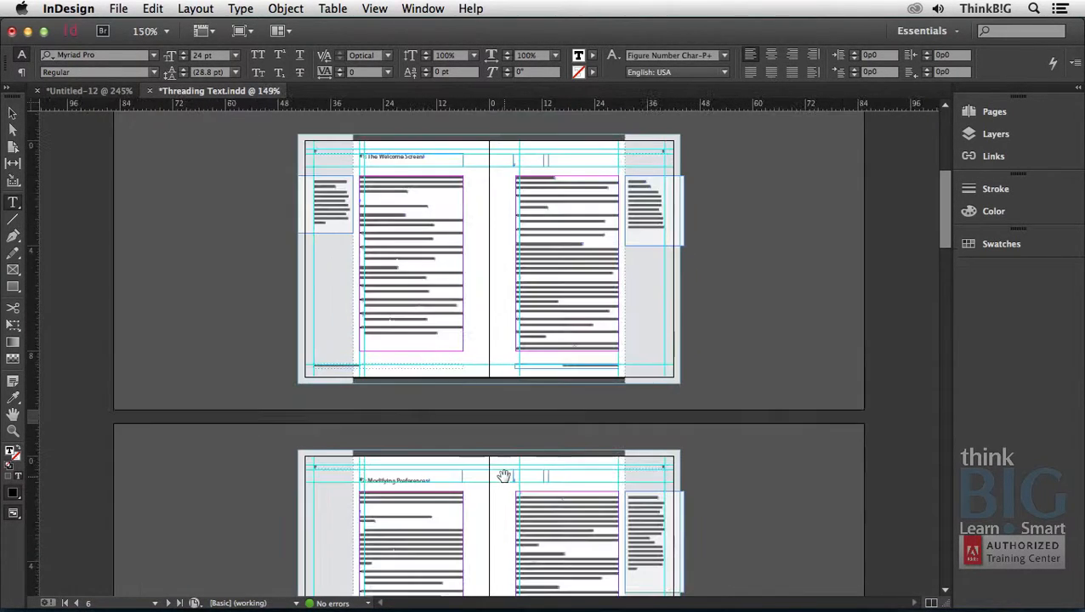
{"action": "scroll", "coordinate": [501, 469], "scroll_direction": "down", "scroll_amount": 5}
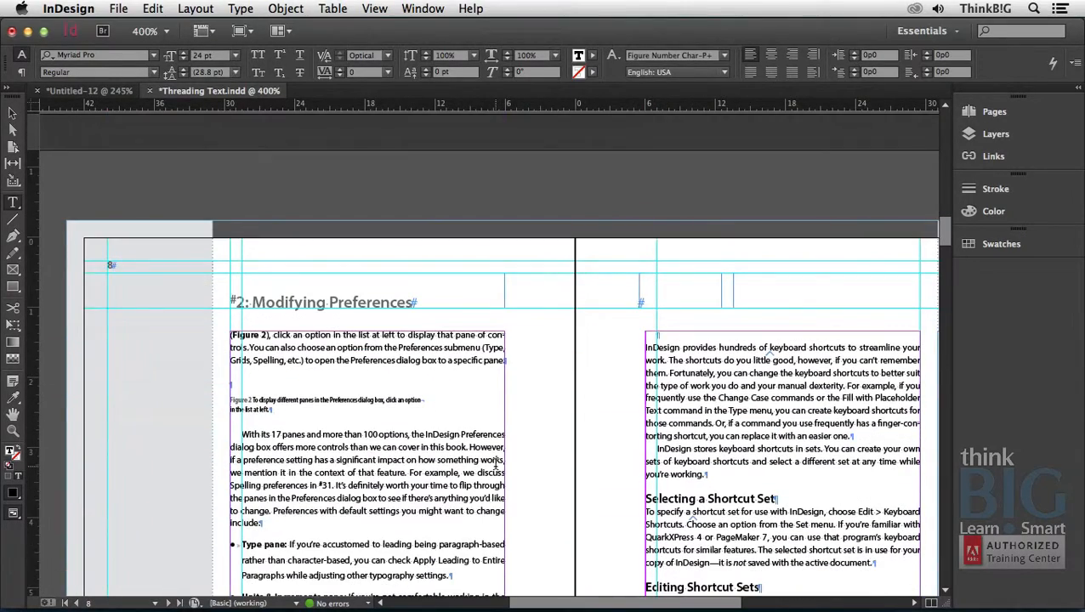
Examine the text flow in the linked frames from page 8 through the Introducing the Tools spread starting on page 12.
{"action": "left_click", "coordinate": [439, 434]}
{"action": "scroll", "coordinate": [439, 435], "scroll_direction": "down", "scroll_amount": 5}
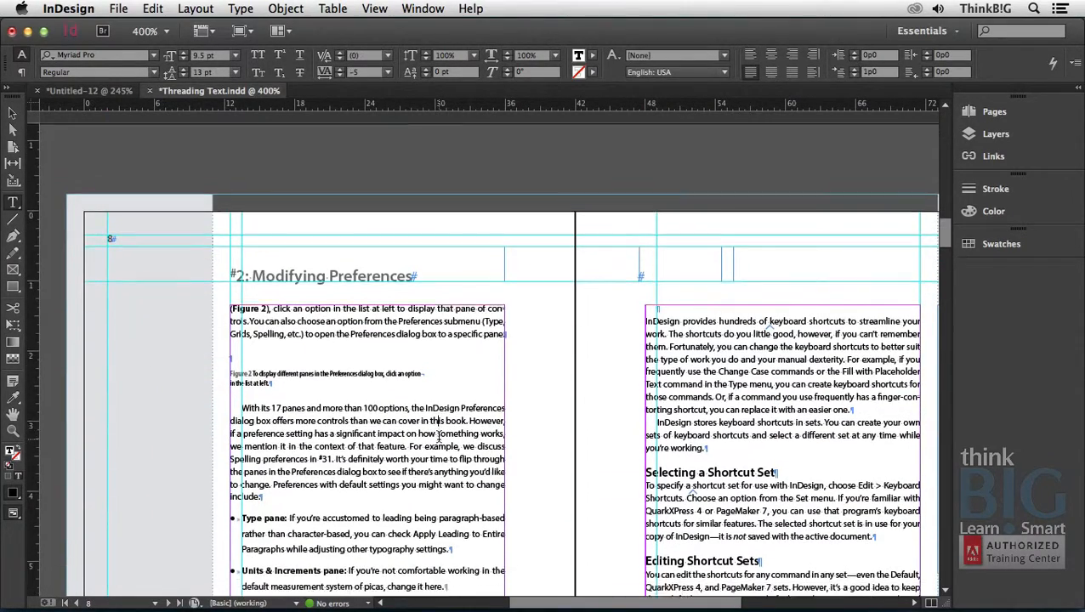
{"action": "scroll", "coordinate": [439, 436], "scroll_direction": "down", "scroll_amount": 4}
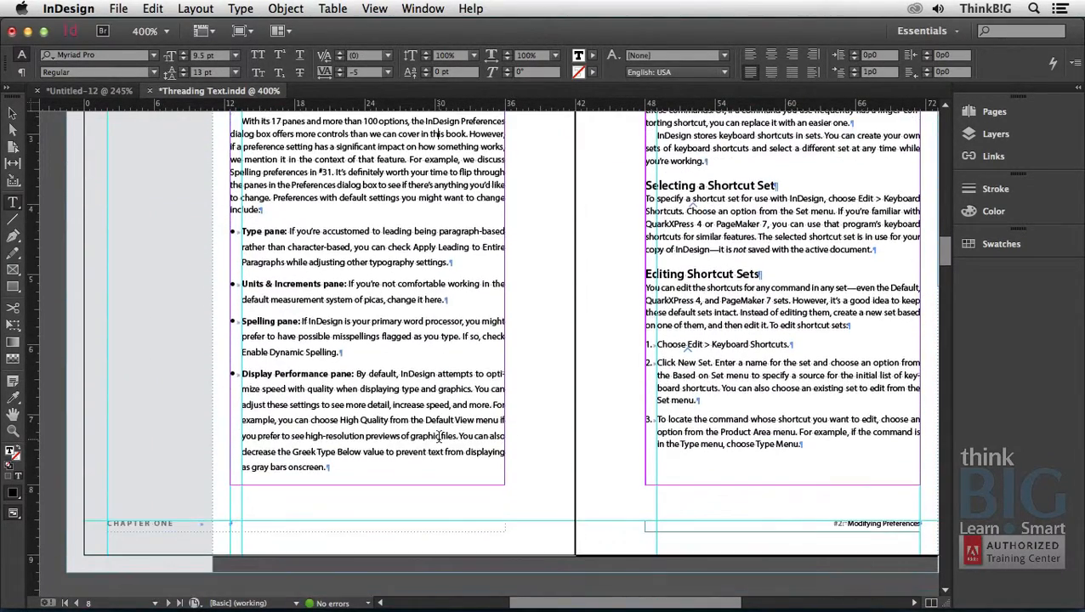
{"action": "scroll", "coordinate": [439, 437], "scroll_direction": "down", "scroll_amount": 7}
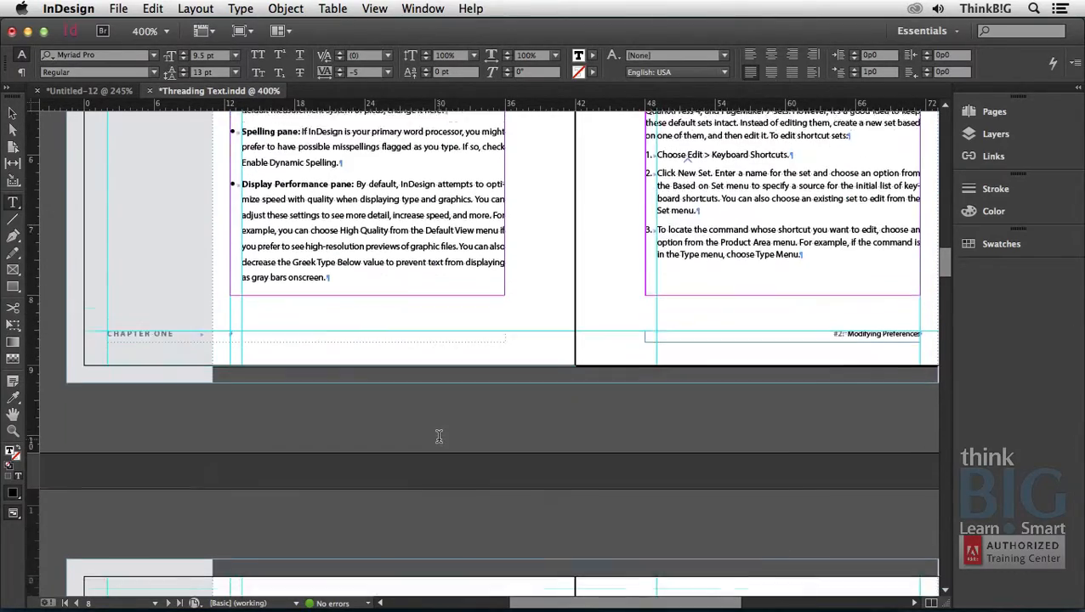
{"action": "scroll", "coordinate": [438, 436], "scroll_direction": "down", "scroll_amount": 6}
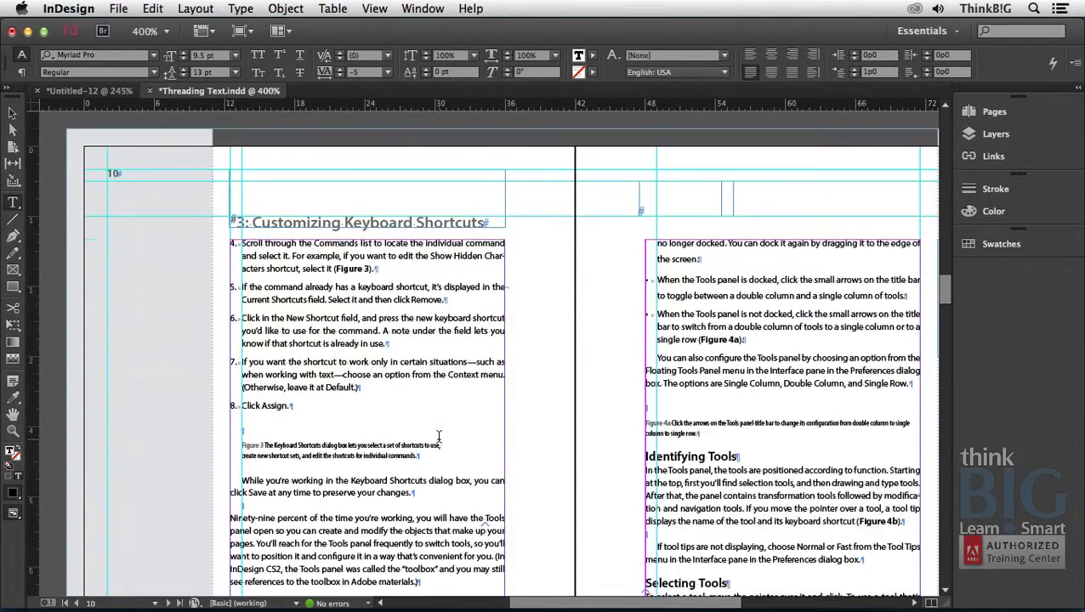
{"action": "scroll", "coordinate": [438, 436], "scroll_direction": "down", "scroll_amount": 4}
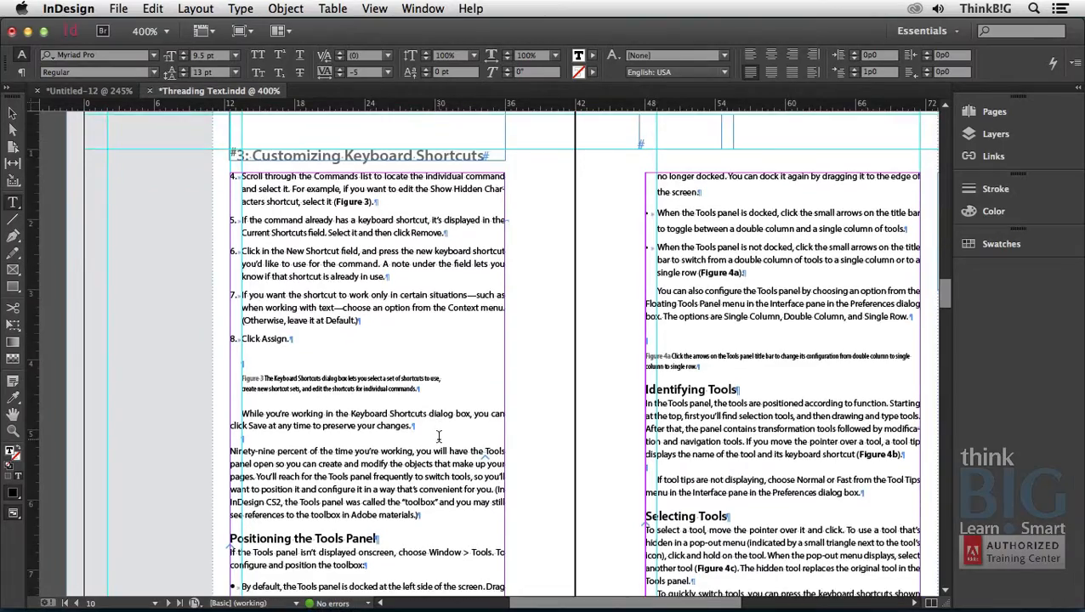
{"action": "scroll", "coordinate": [439, 436], "scroll_direction": "down", "scroll_amount": 6}
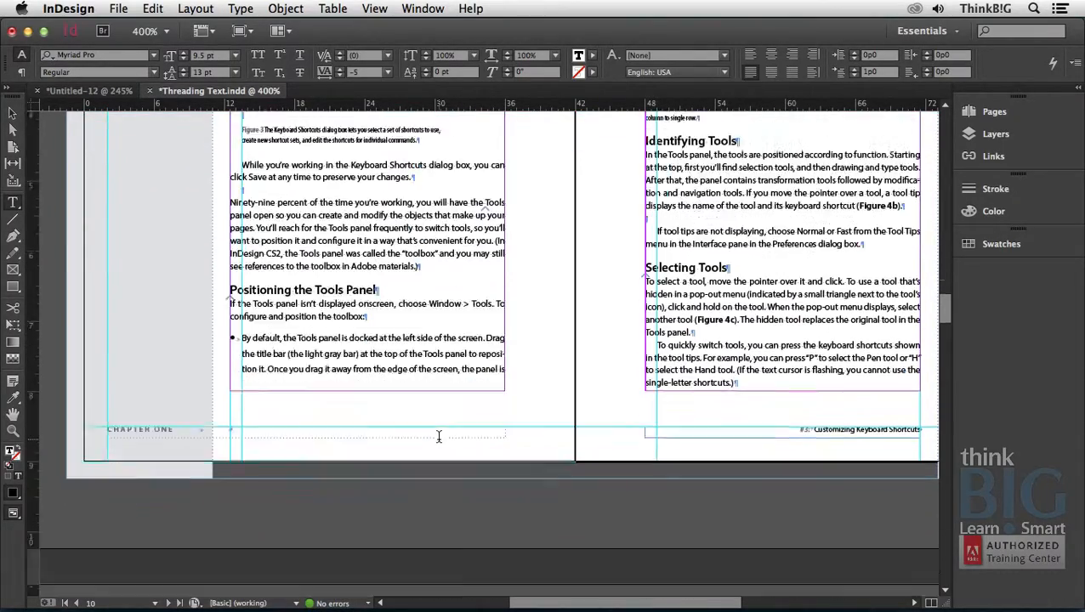
{"action": "scroll", "coordinate": [438, 436], "scroll_direction": "down", "scroll_amount": 10}
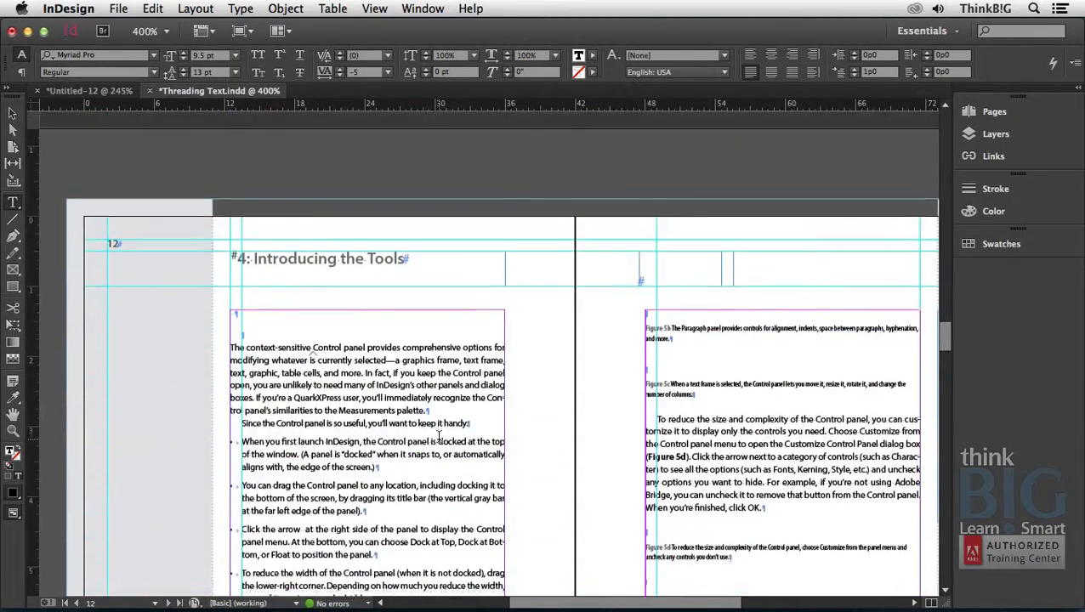
{"action": "scroll", "coordinate": [439, 436], "scroll_direction": "down", "scroll_amount": 5}
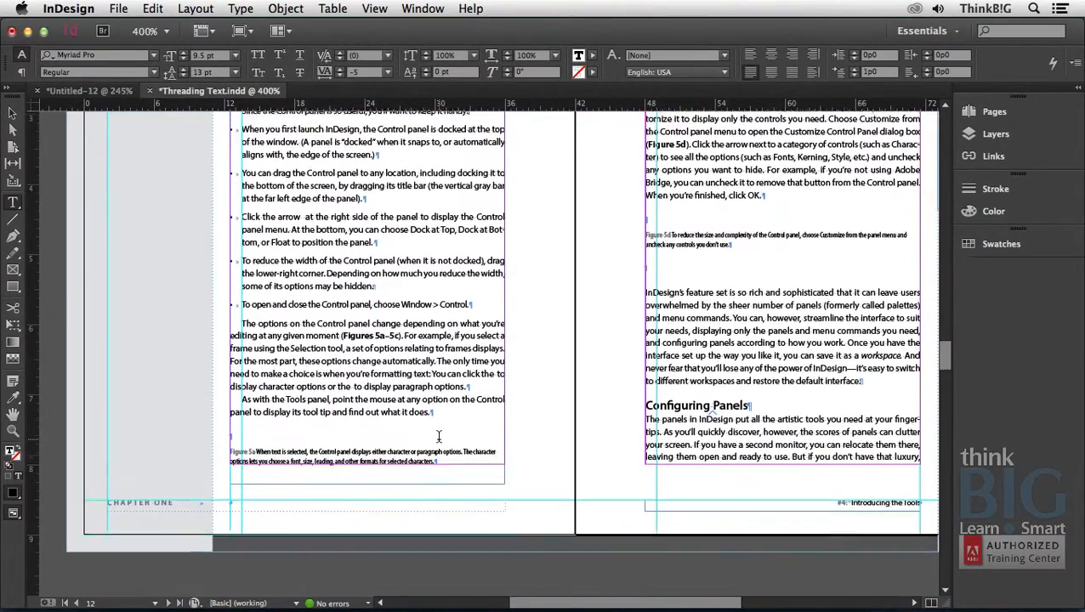
{"action": "scroll", "coordinate": [439, 436], "scroll_direction": "down", "scroll_amount": 1}
{"action": "scroll", "coordinate": [438, 436], "scroll_direction": "up", "scroll_amount": 4}
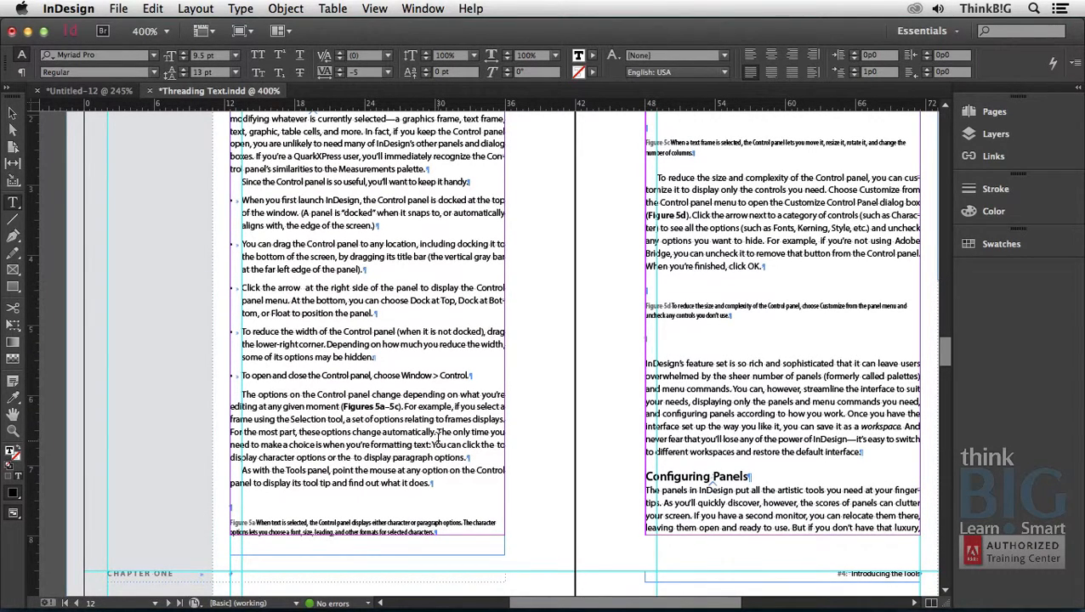
Leave text editing and switch to Safari with the thinkbiglearnsmart.com home page.
{"action": "key", "text": "Escape"}
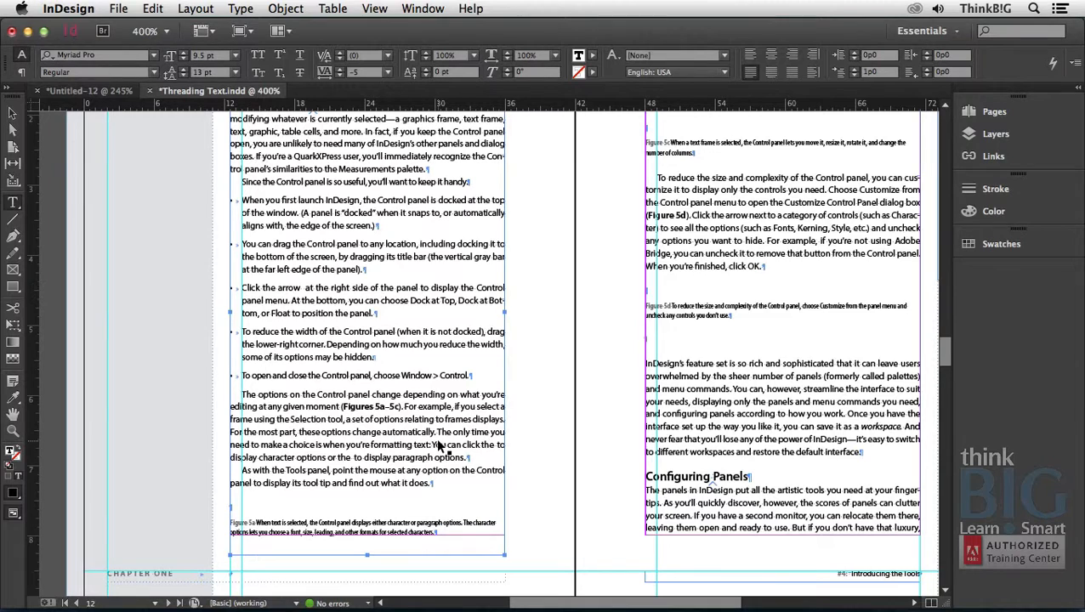
{"action": "key", "text": "super+Tab"}
{"action": "key", "text": "super+Tab"}
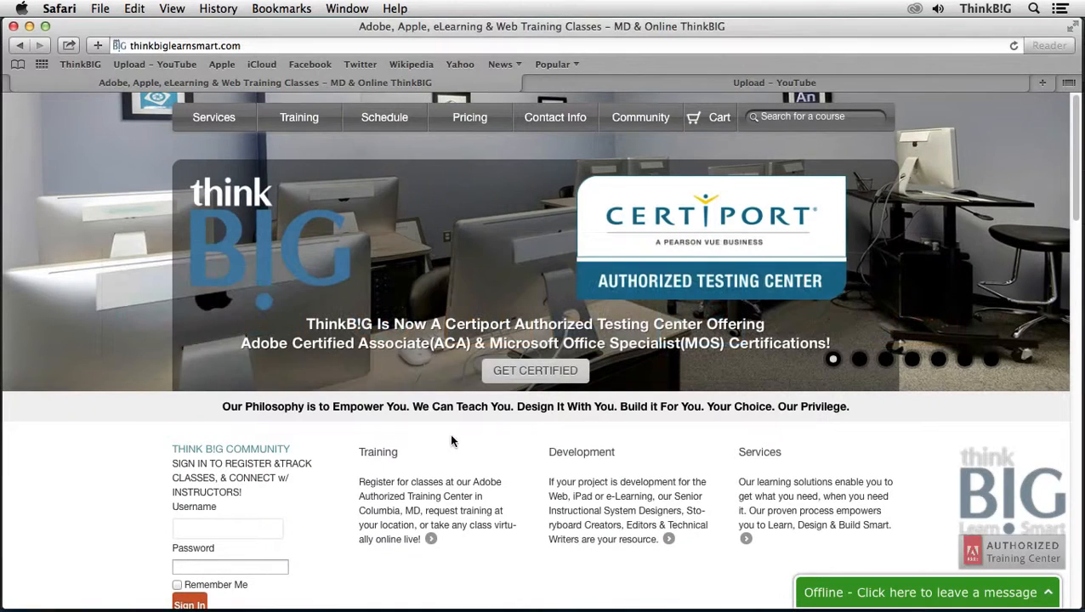